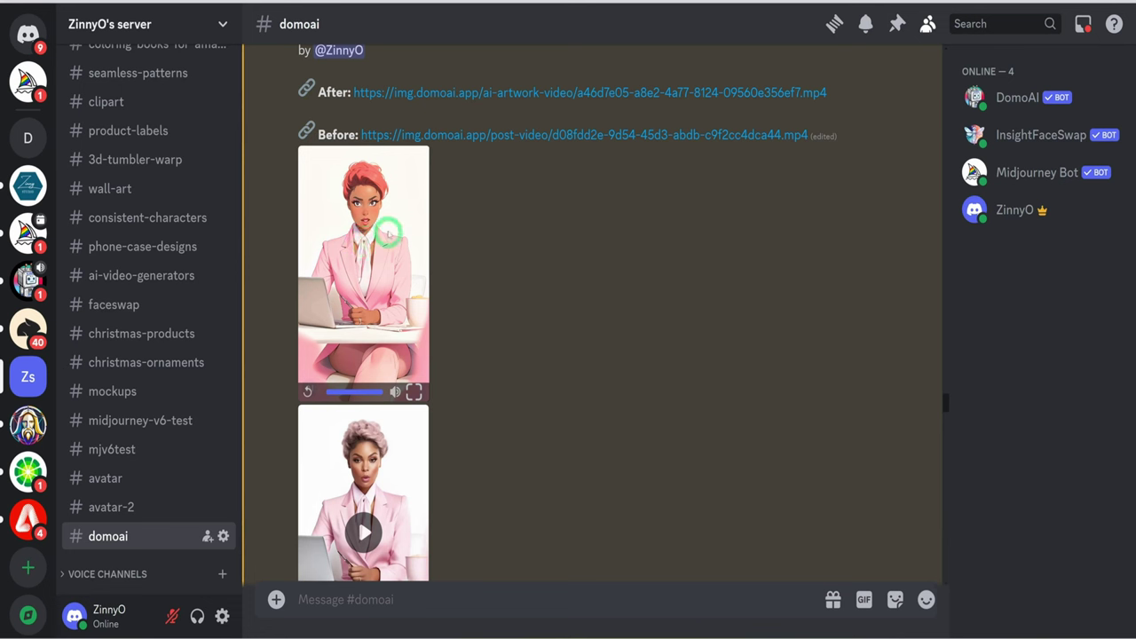
Step: Replay the after preview, save the after video as an MP4, then go to the sync. labs tab
click(413, 200)
click(397, 208)
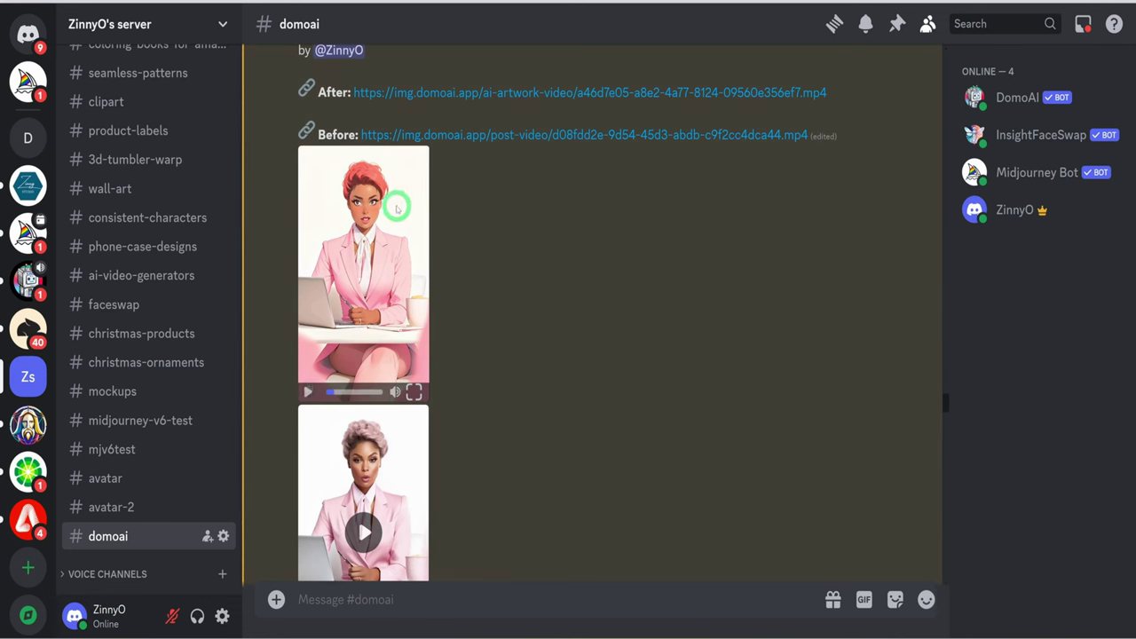
click(444, 94)
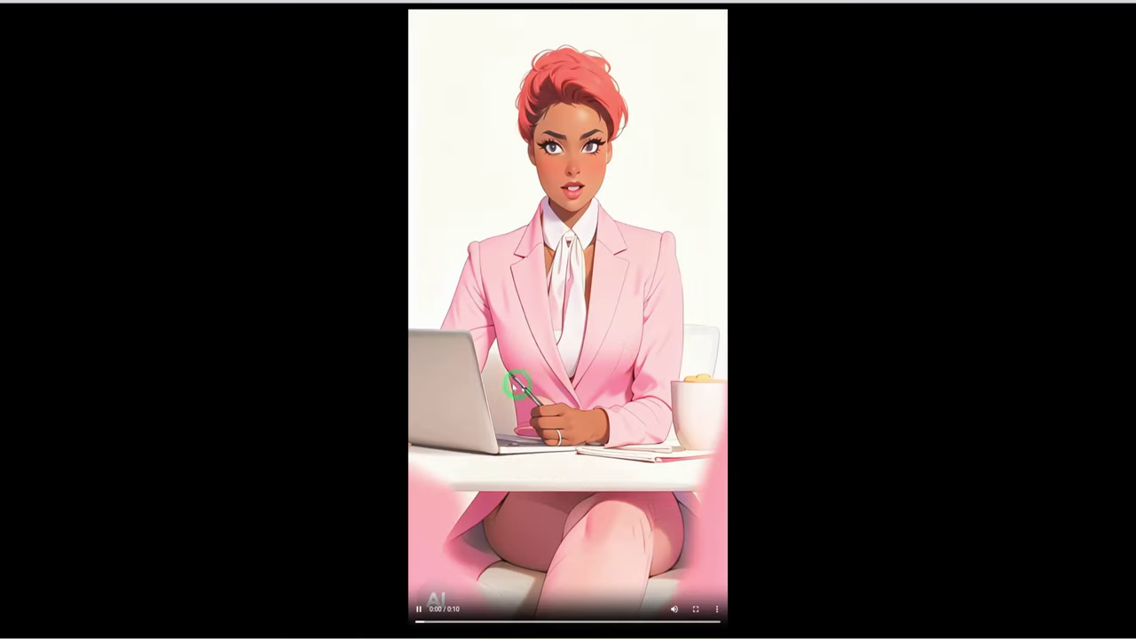
right_click(577, 237)
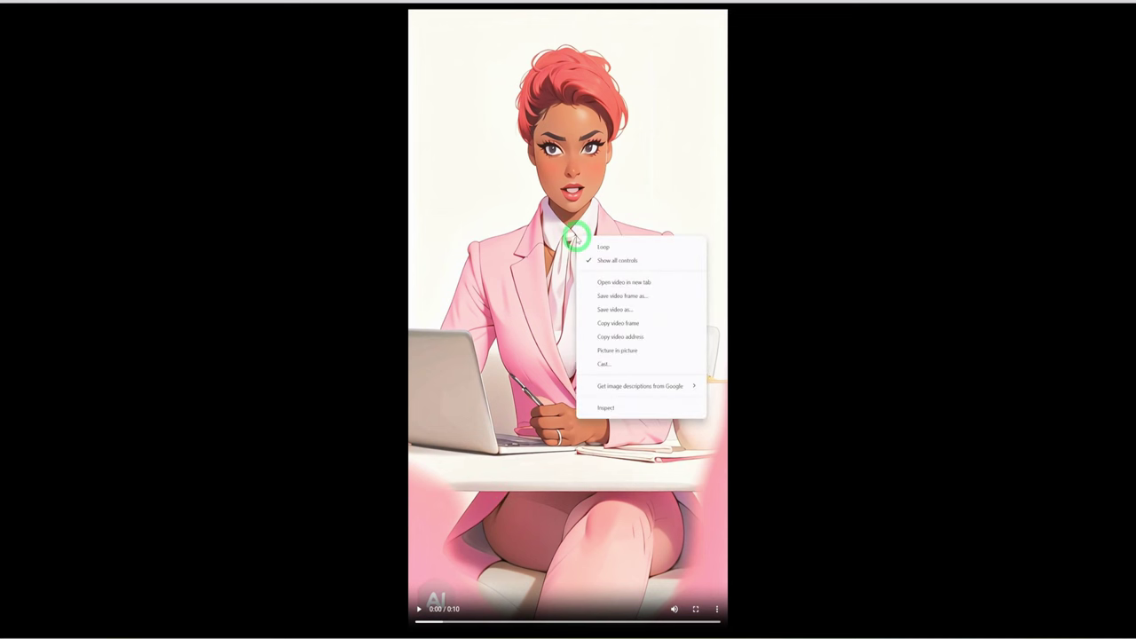
click(631, 311)
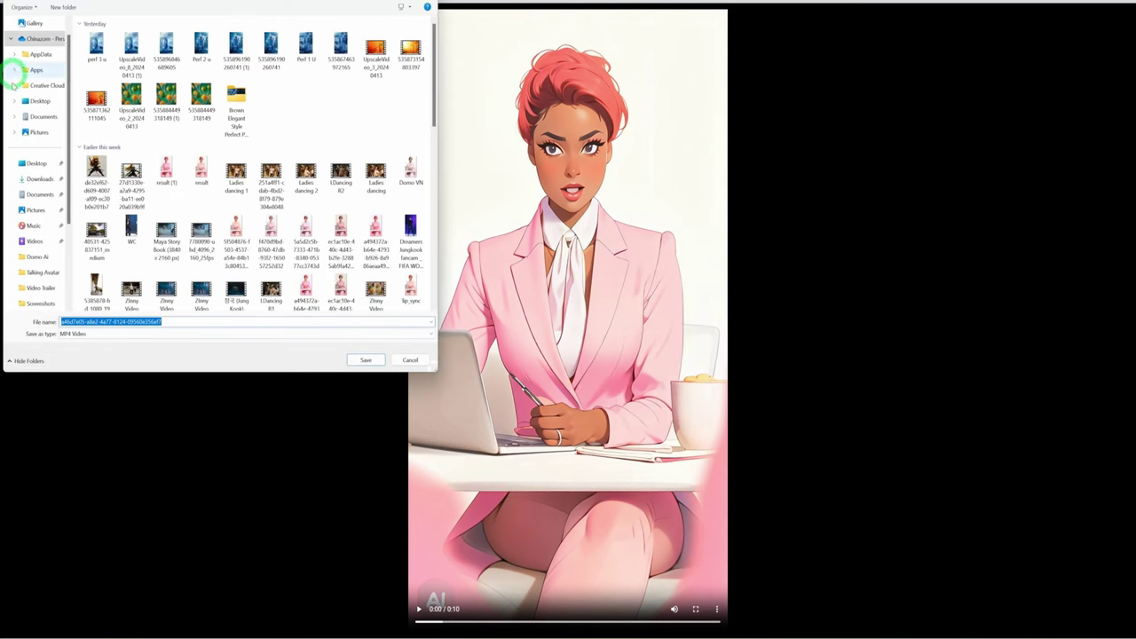
click(367, 360)
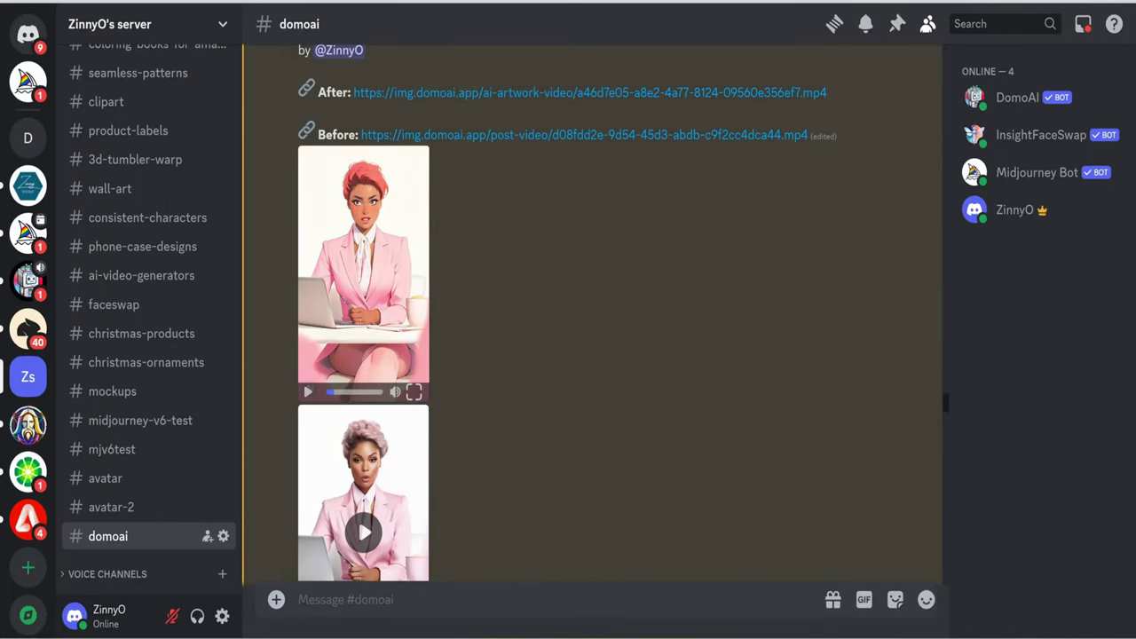
mouse_move(386, 2)
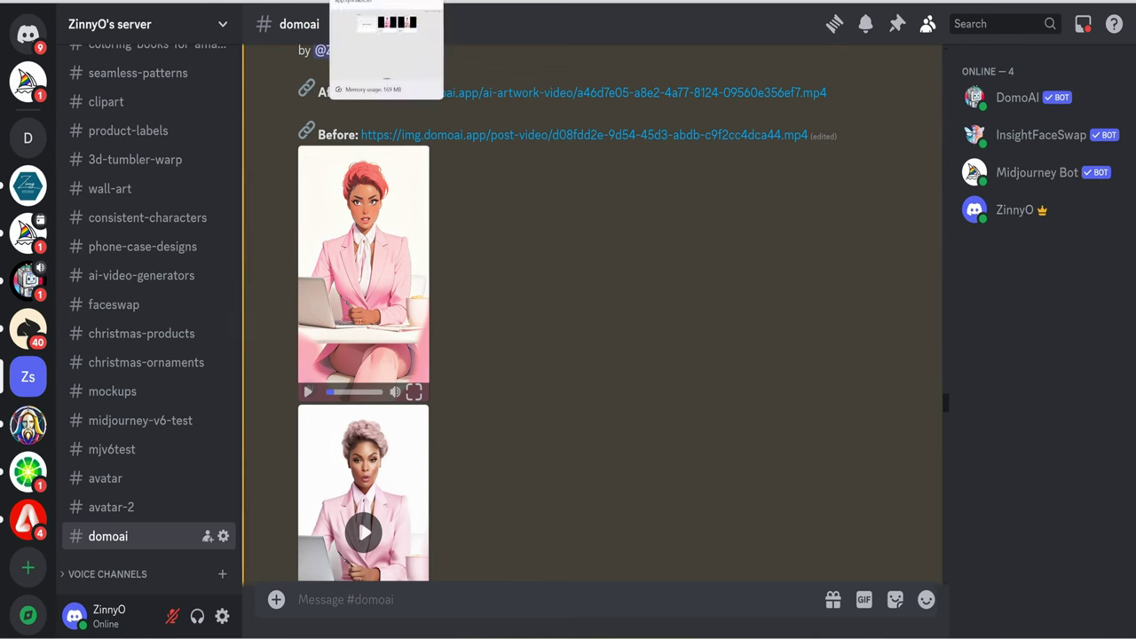
click(387, 3)
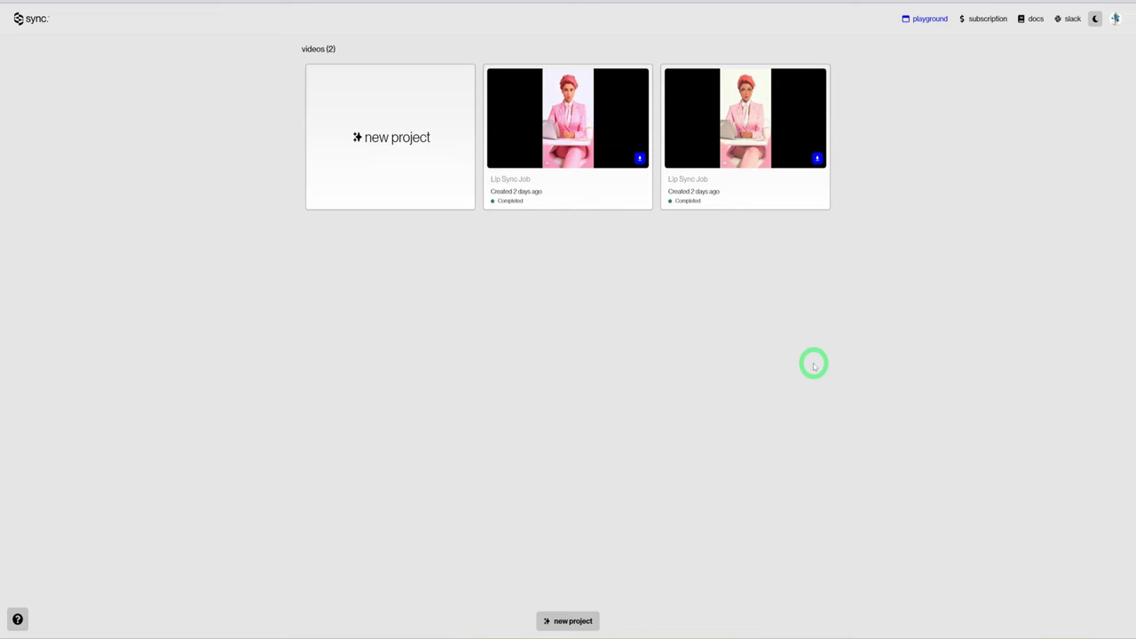
Step: Start a new Sync Labs project and upload the saved DomoAI character MP4 as its video
click(376, 151)
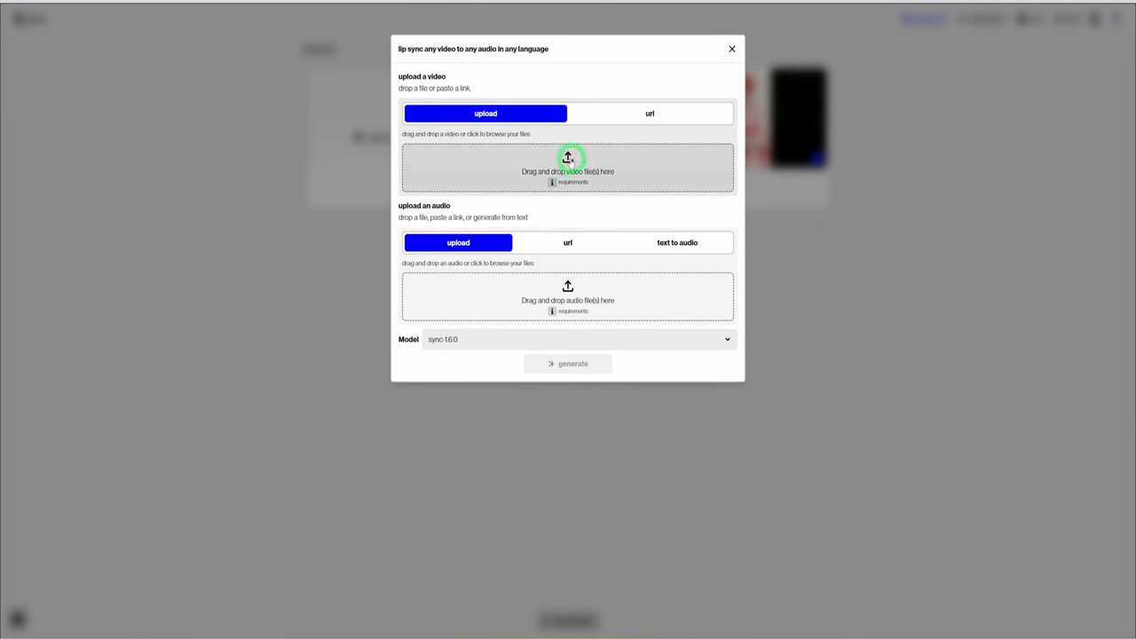
click(615, 175)
click(95, 55)
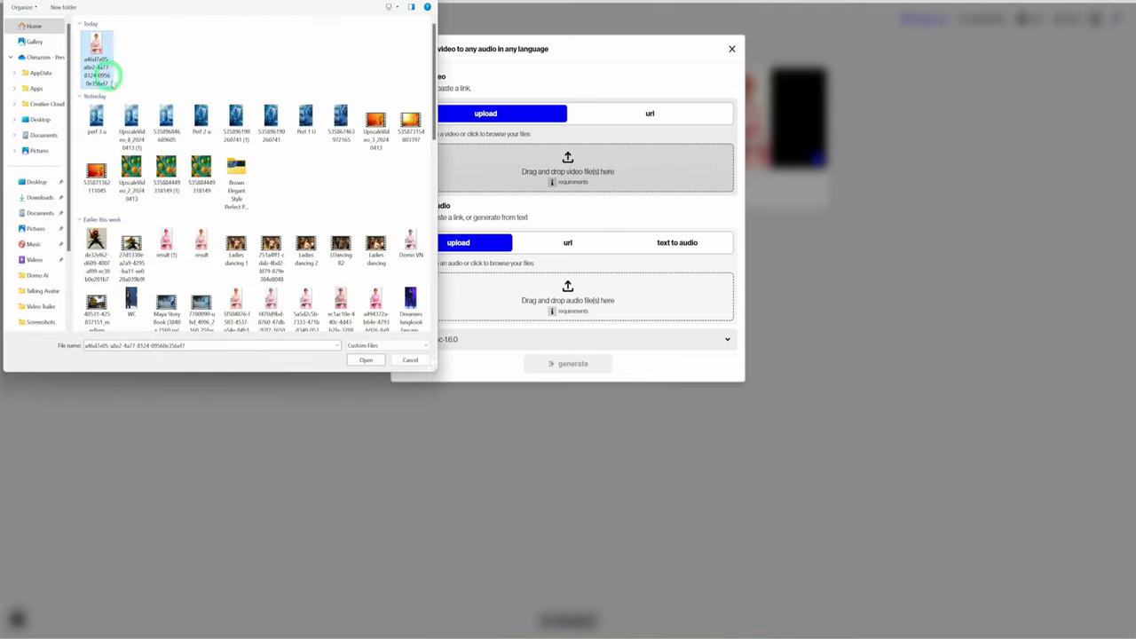
click(366, 360)
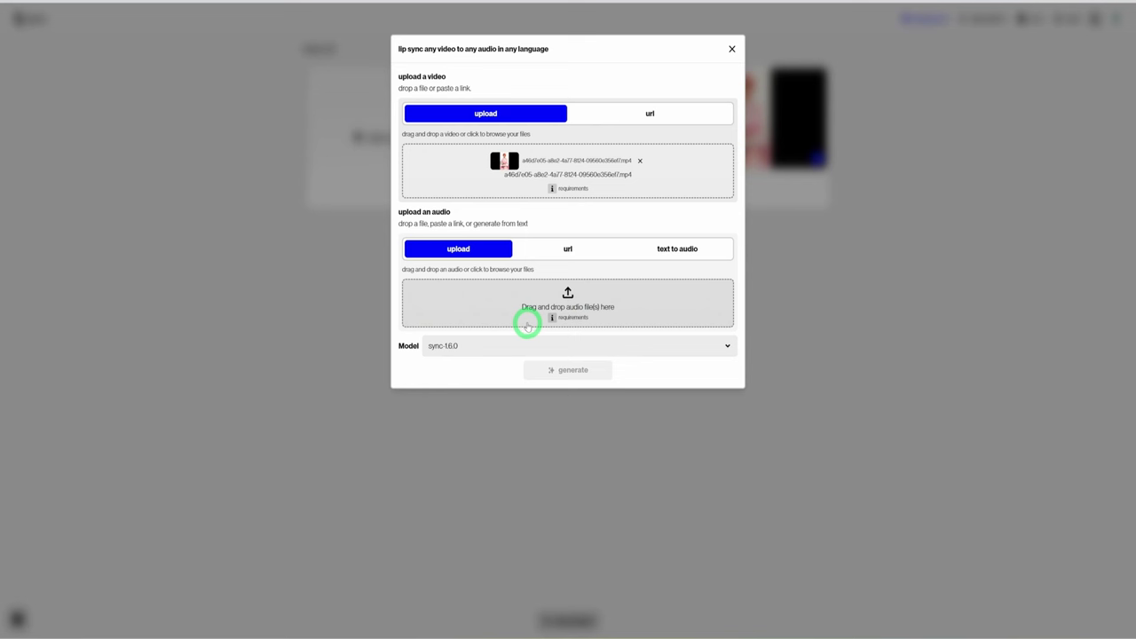
Step: Add Domo Vn.mp3 as the audio, keep model sync-1.6.0, and generate the lip-sync job
click(486, 300)
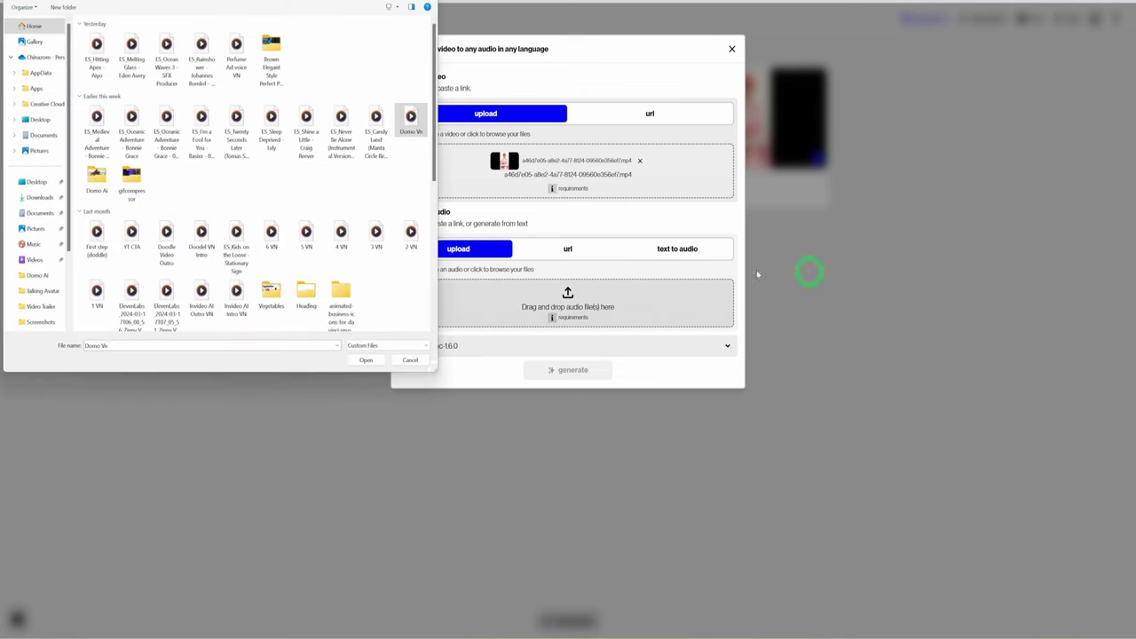
click(370, 359)
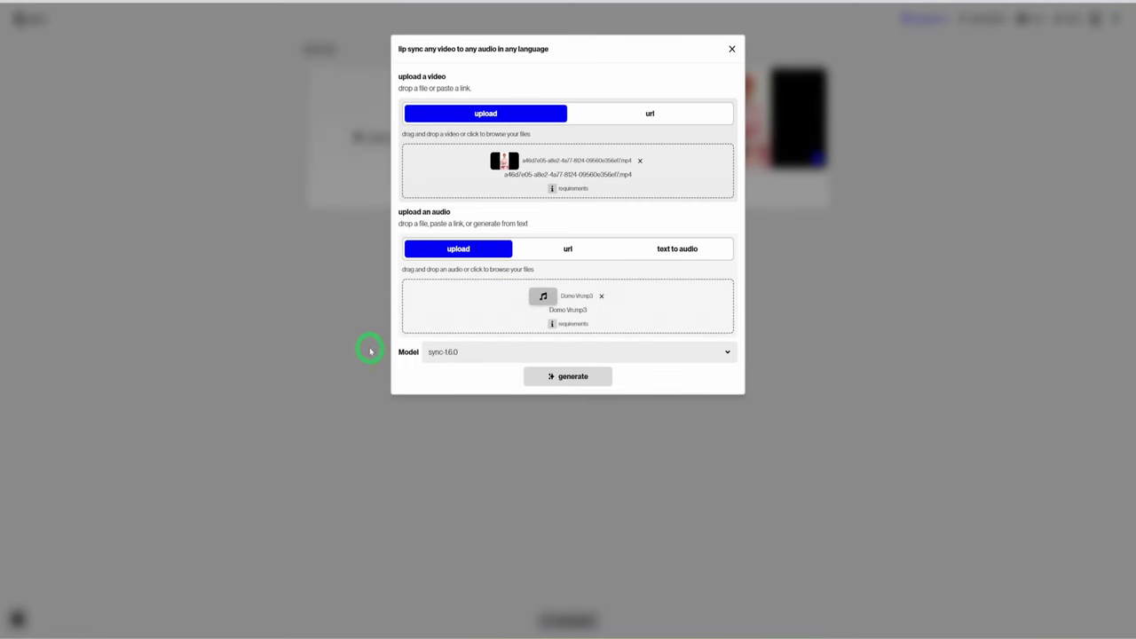
click(484, 355)
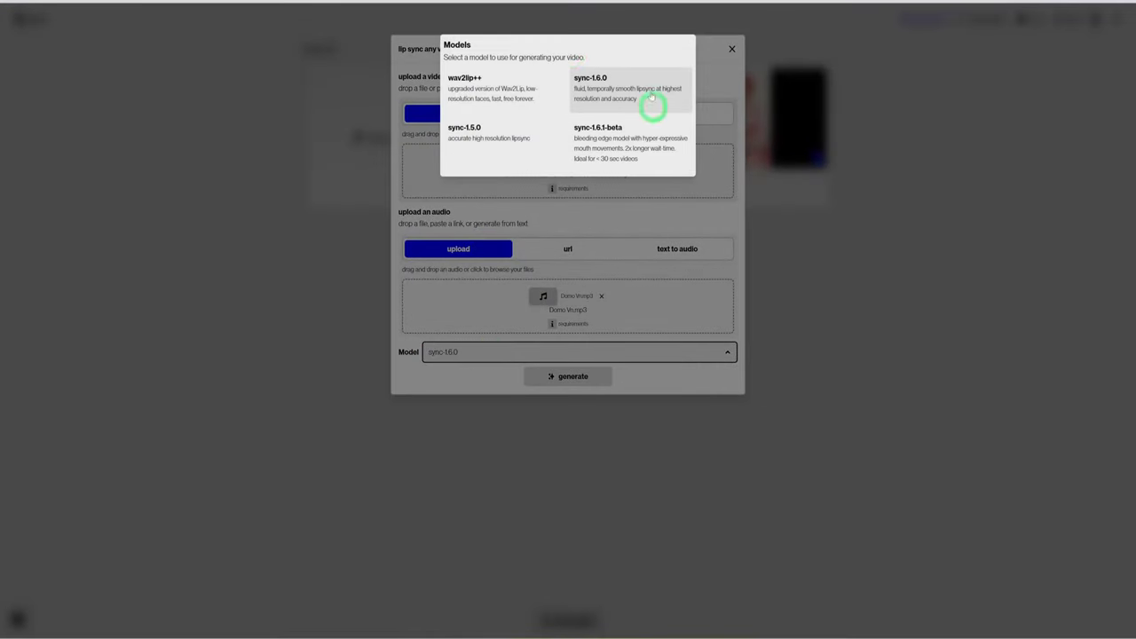
click(591, 104)
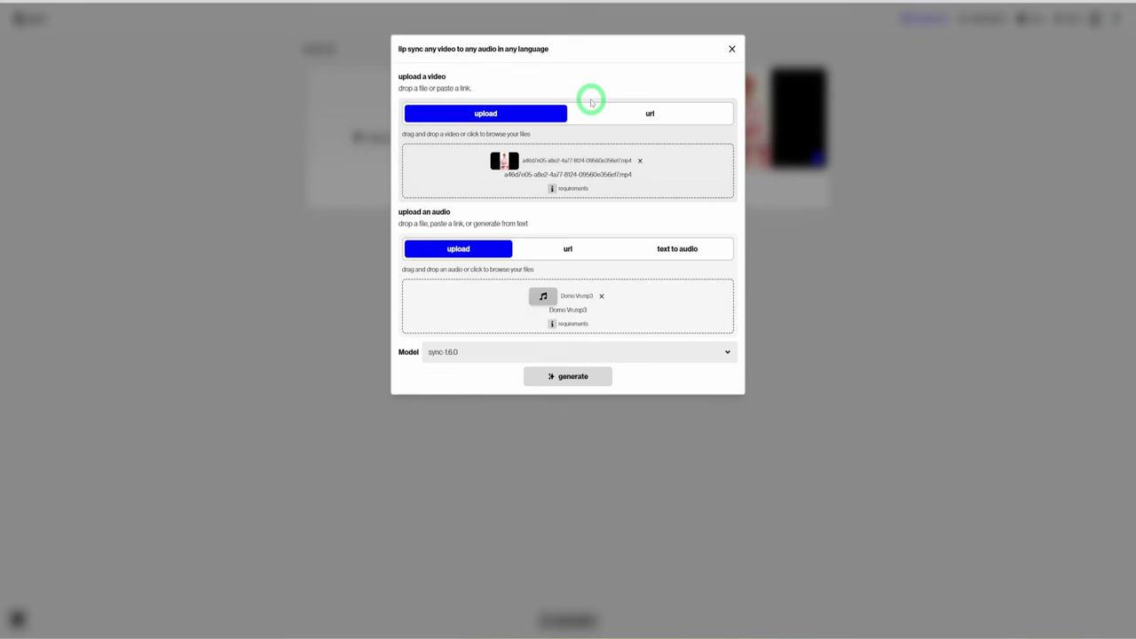
click(571, 377)
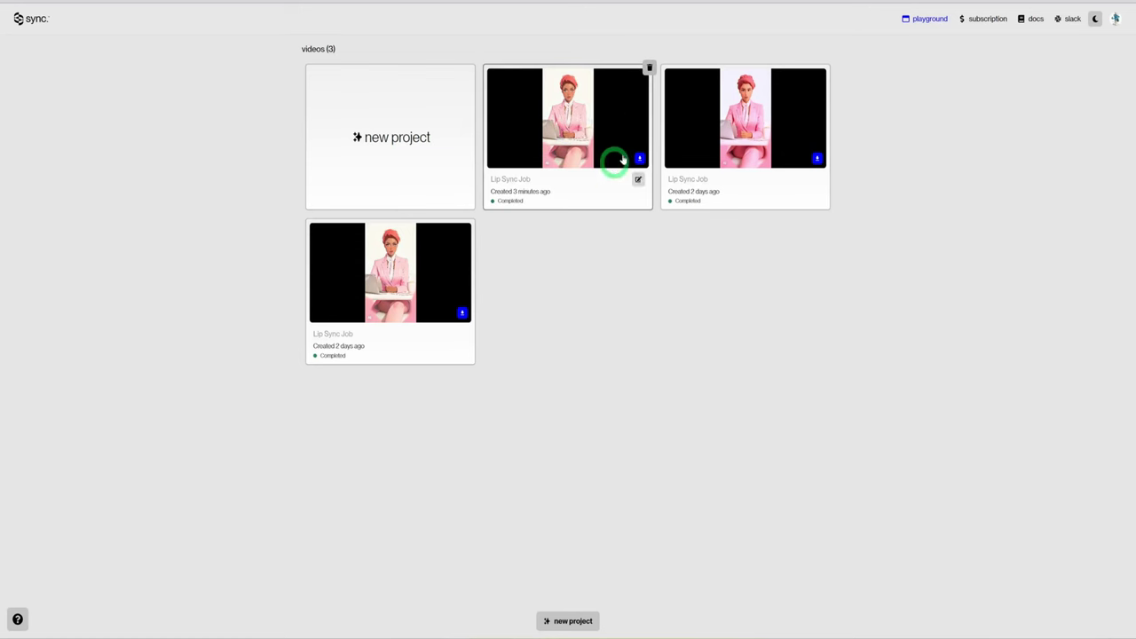
Step: Play the new Lip Sync Job full screen, then download the lip-synced video
click(551, 136)
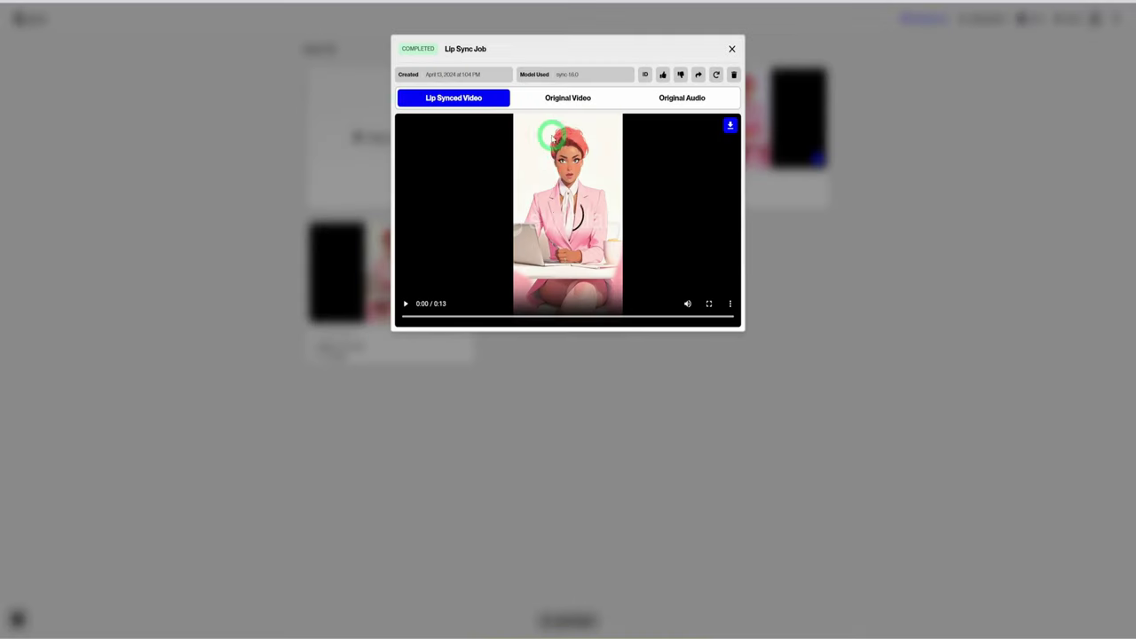
click(710, 304)
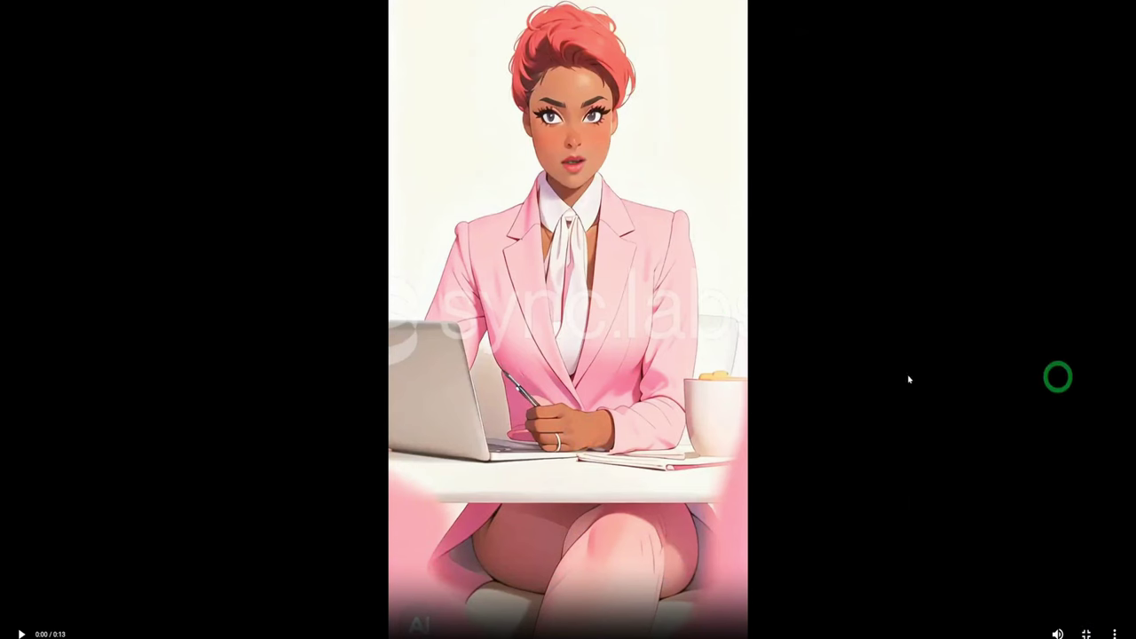
click(18, 633)
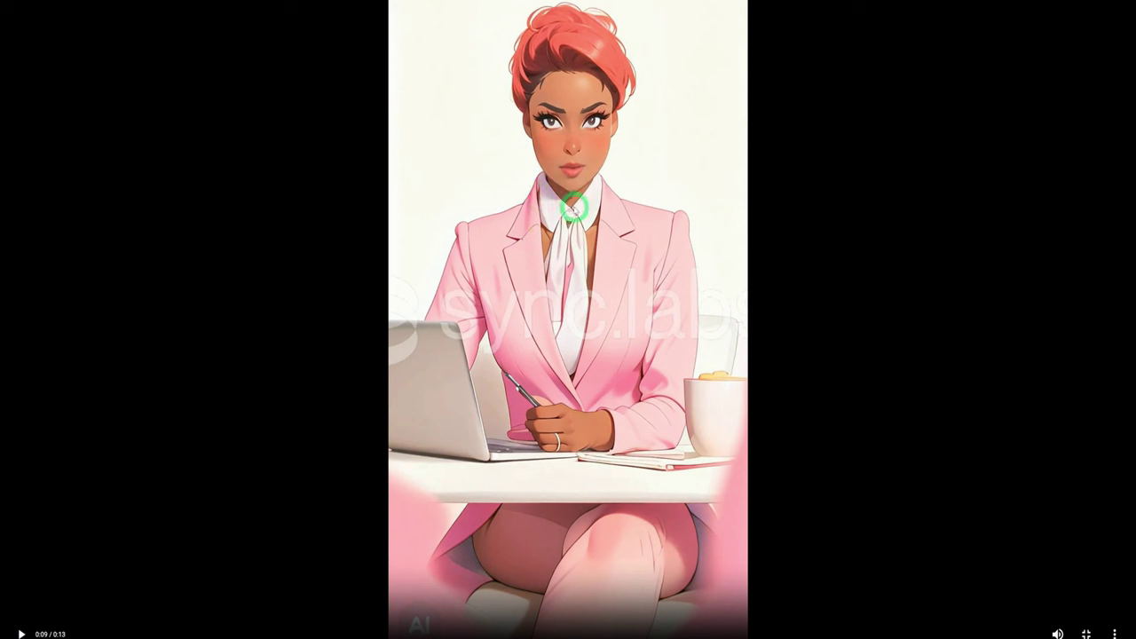
click(1097, 632)
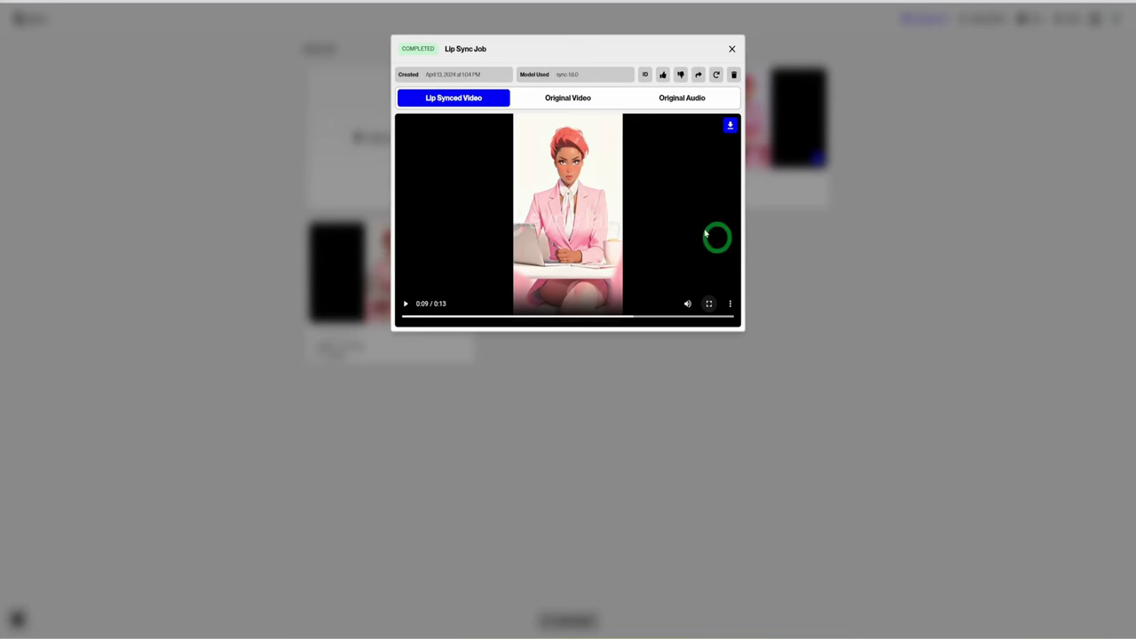
click(731, 127)
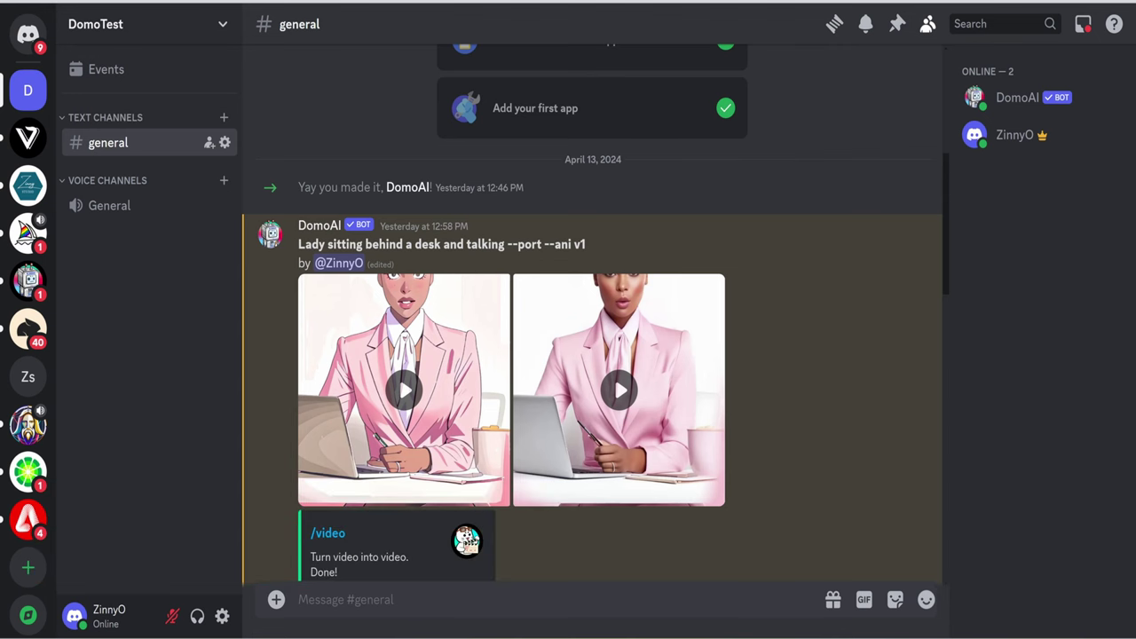
Step: Start a DomoAI /move command and attach the Brown Elegant Style video as the pose source
click(875, 43)
click(357, 593)
text(/)
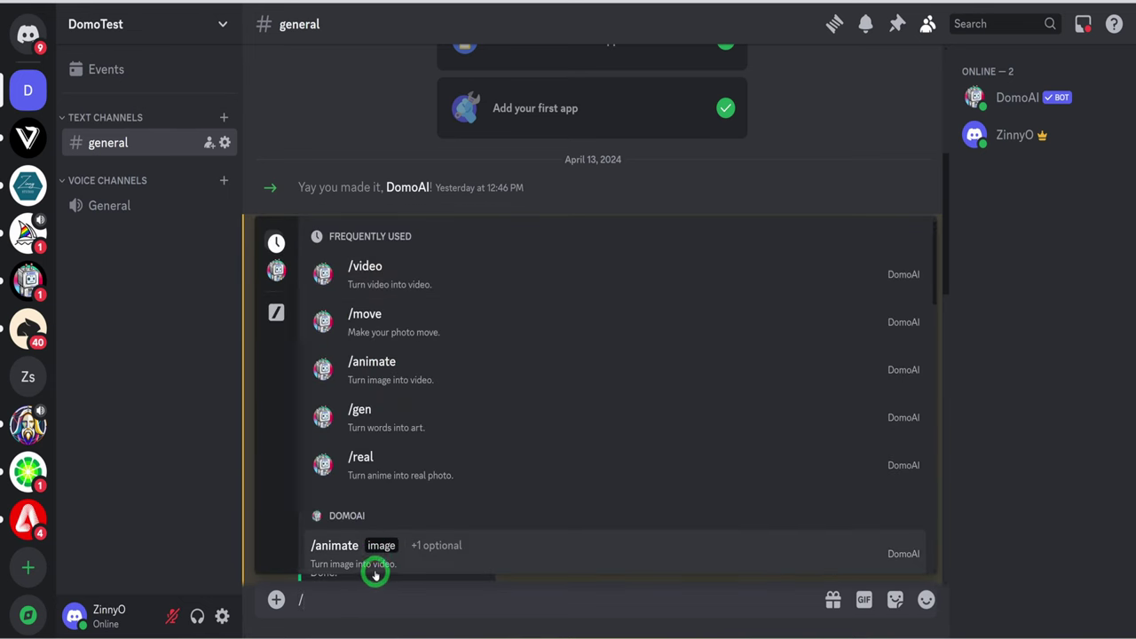
text(mo)
key(Return)
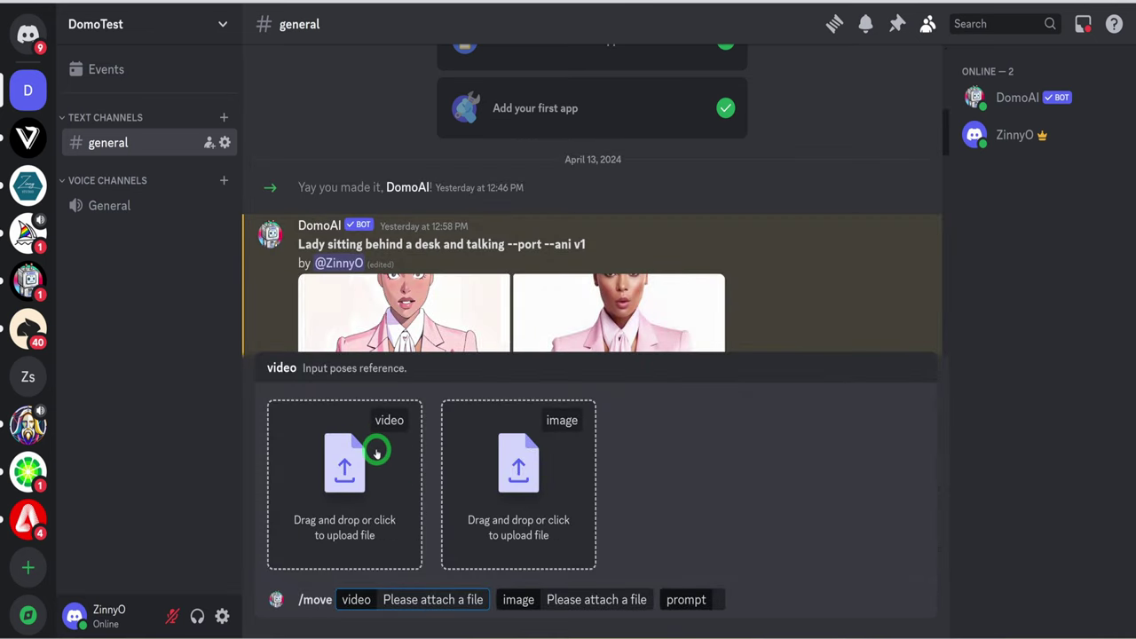
click(346, 469)
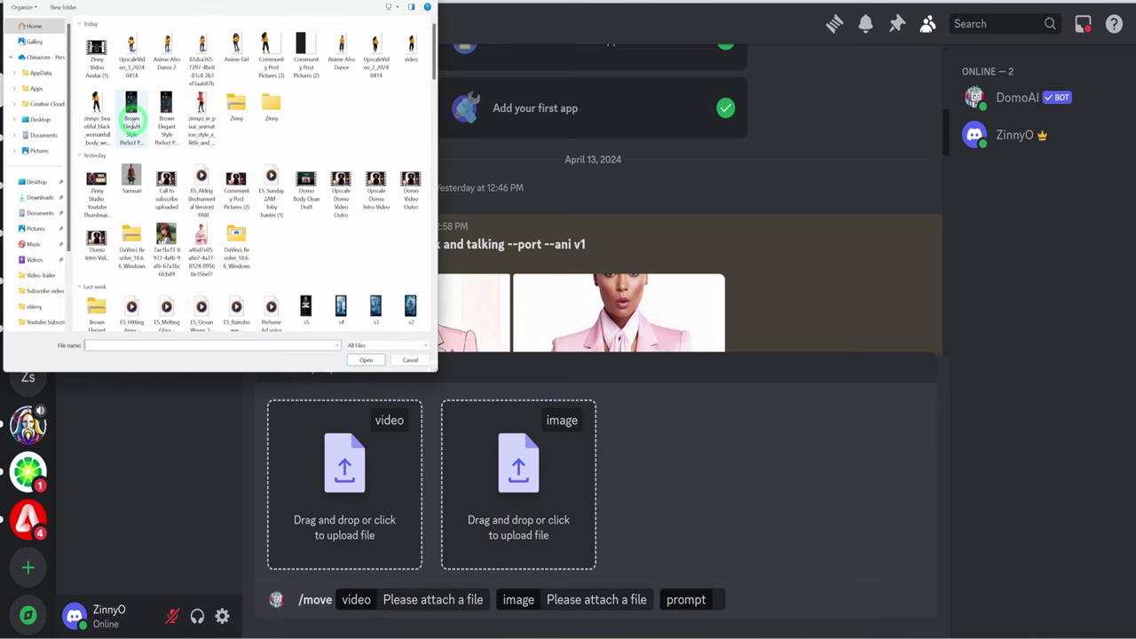
click(131, 124)
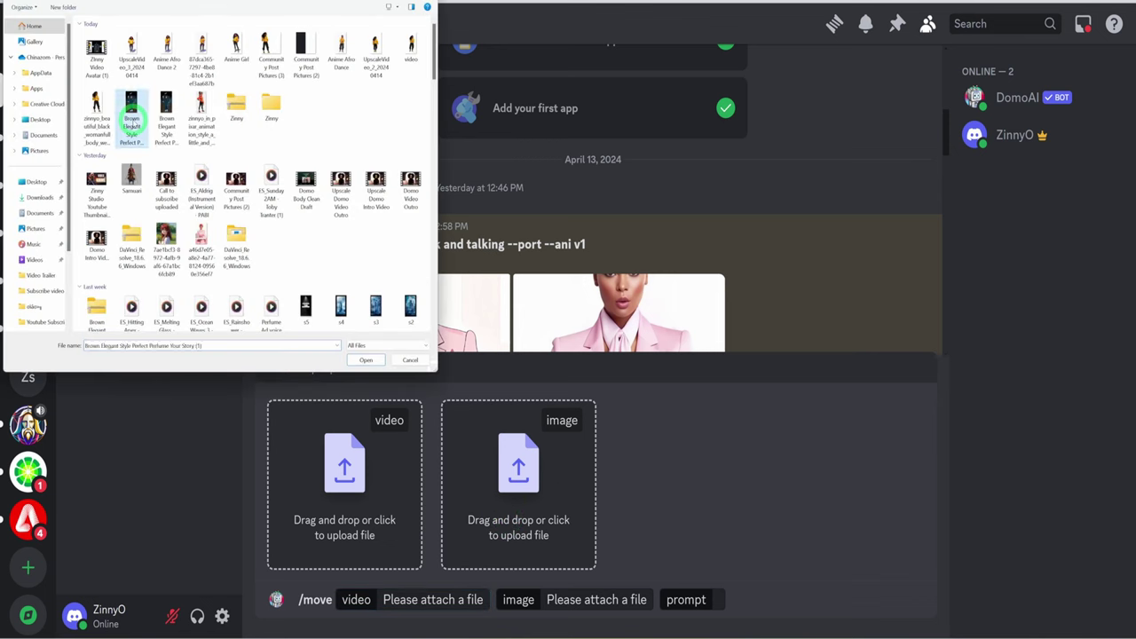
click(363, 360)
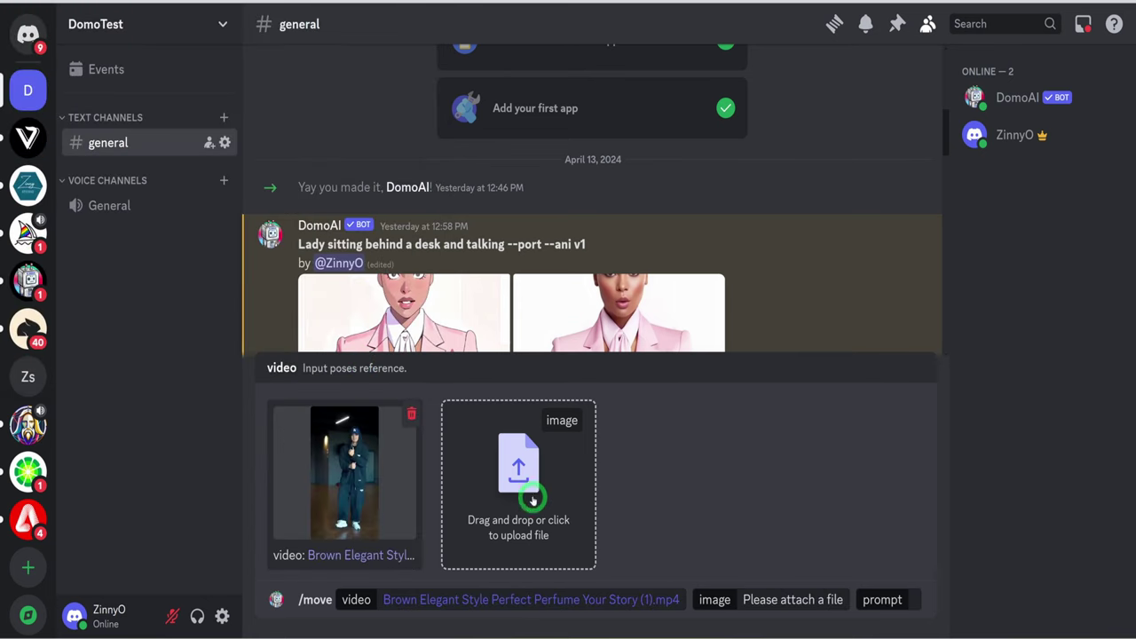
Step: Attach Anime Girl.png, add the Lady Dancing prompt, and send the command
click(522, 473)
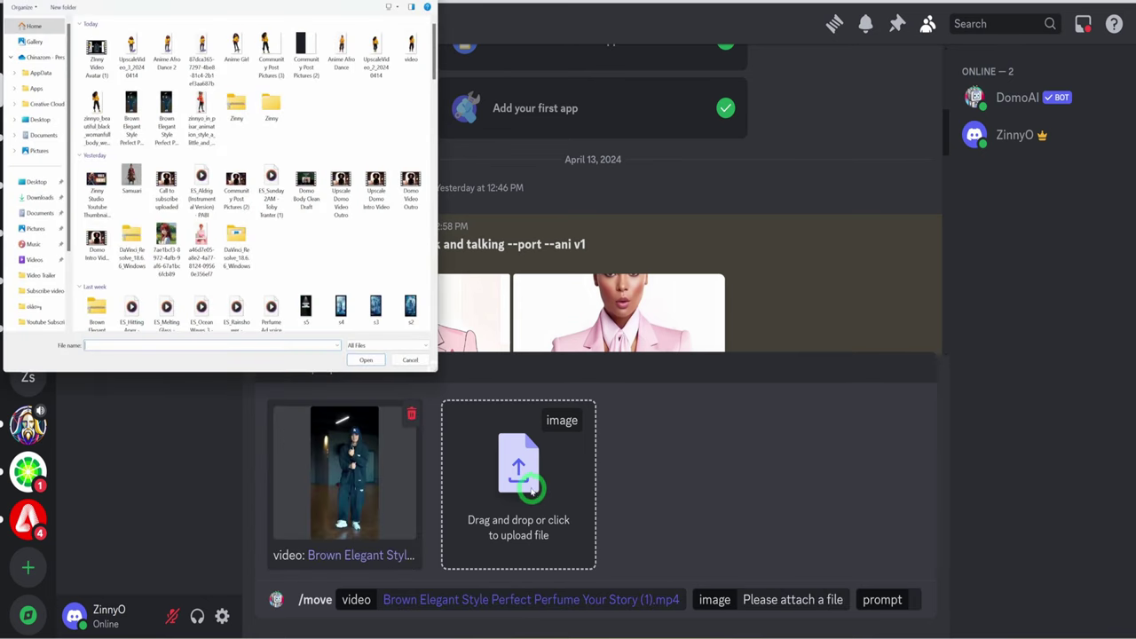
double_click(235, 49)
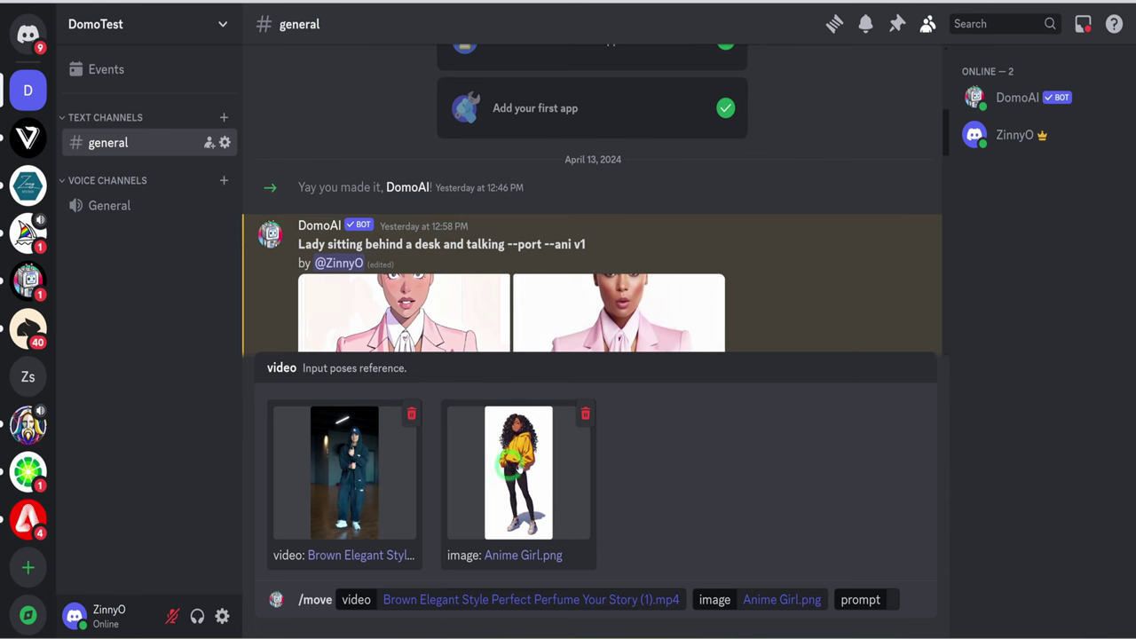
click(883, 601)
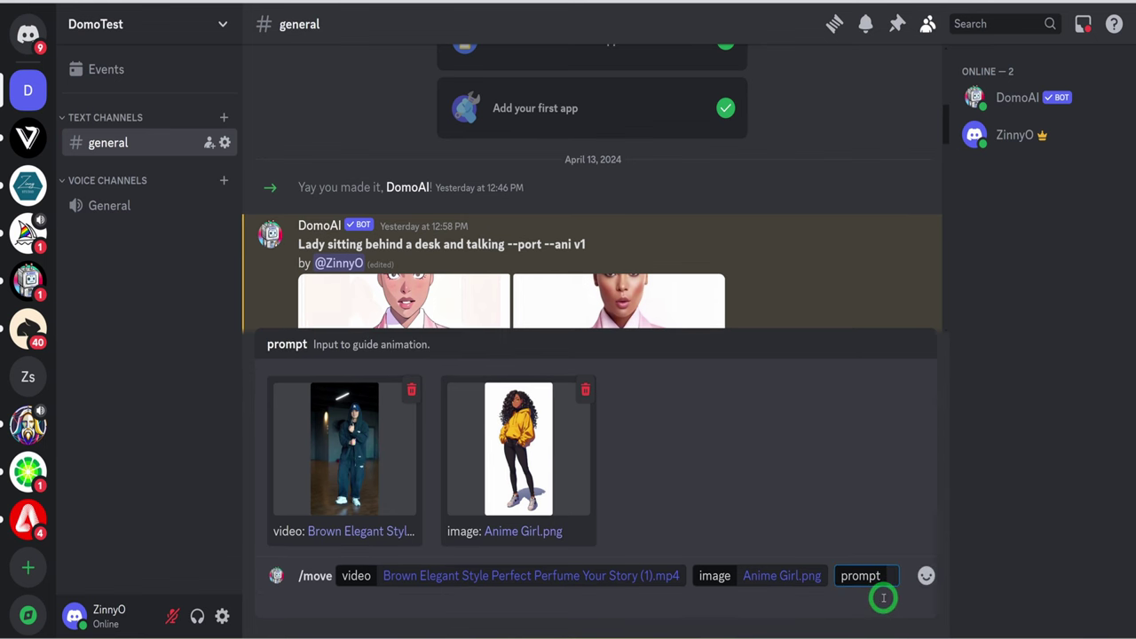
text(L)
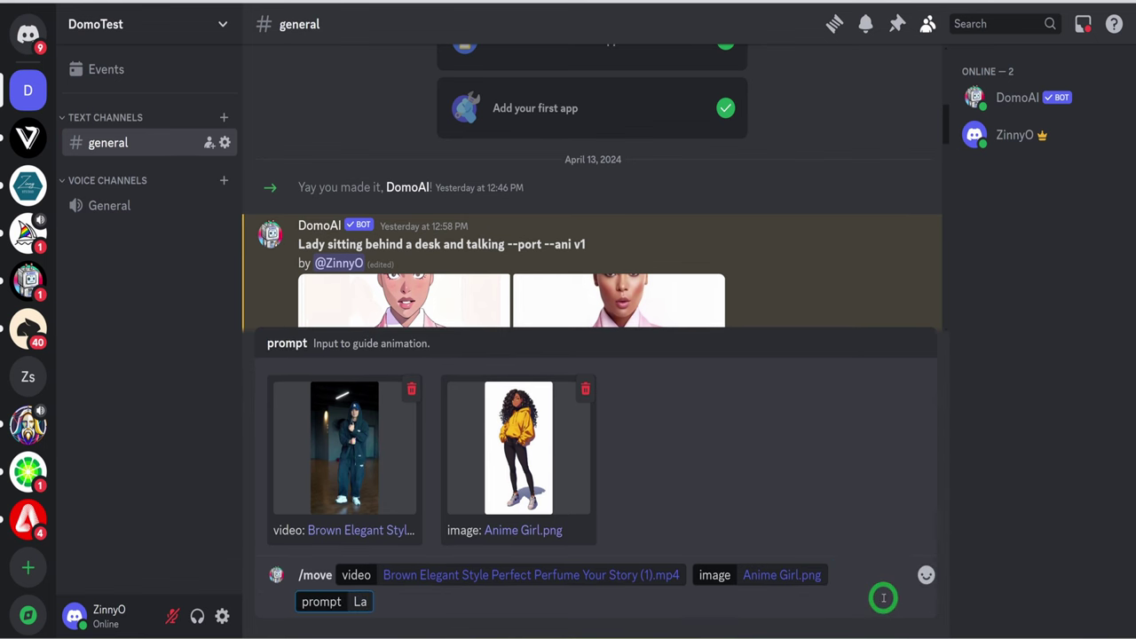
text(a)
key(Return)
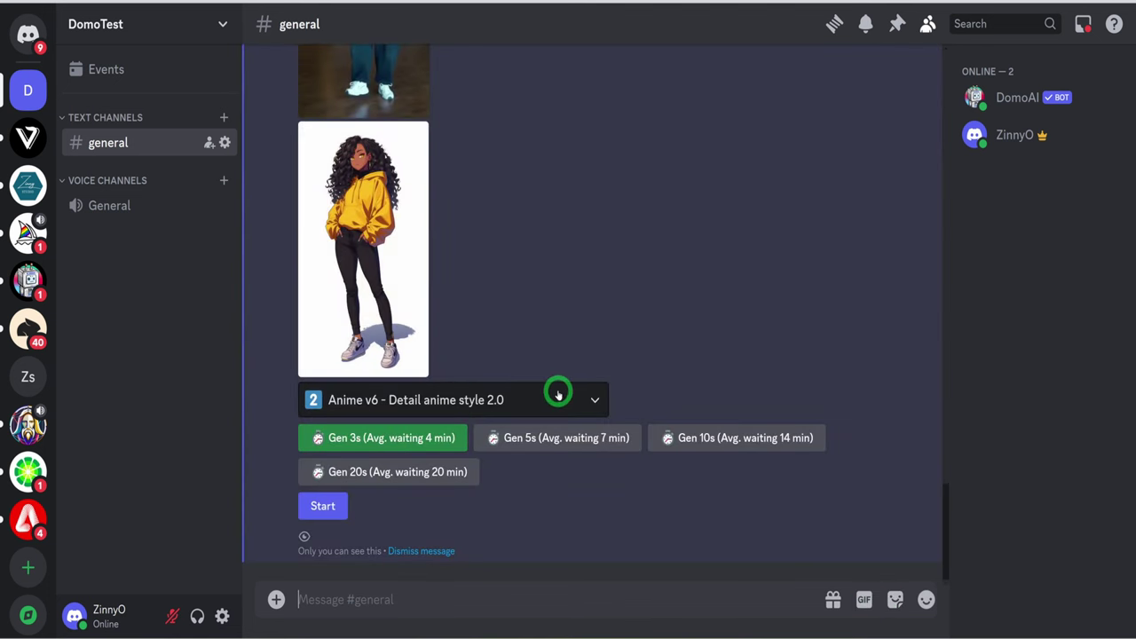
Step: Keep the Anime v6 detail anime style, pick Gen 10s, and start generation
click(593, 396)
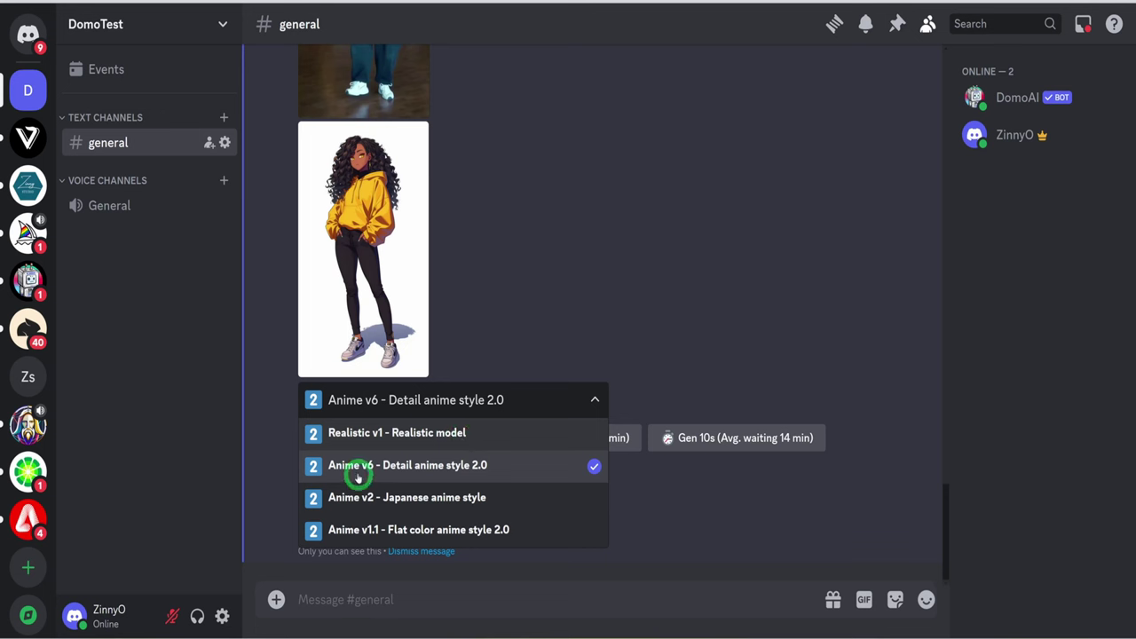
click(409, 466)
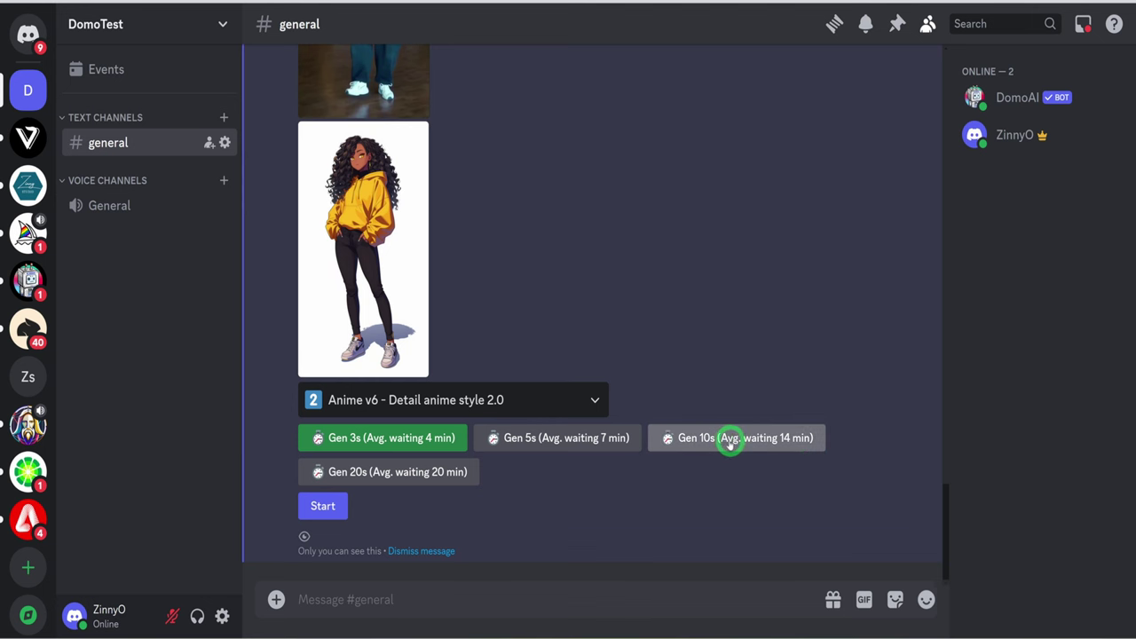
click(772, 438)
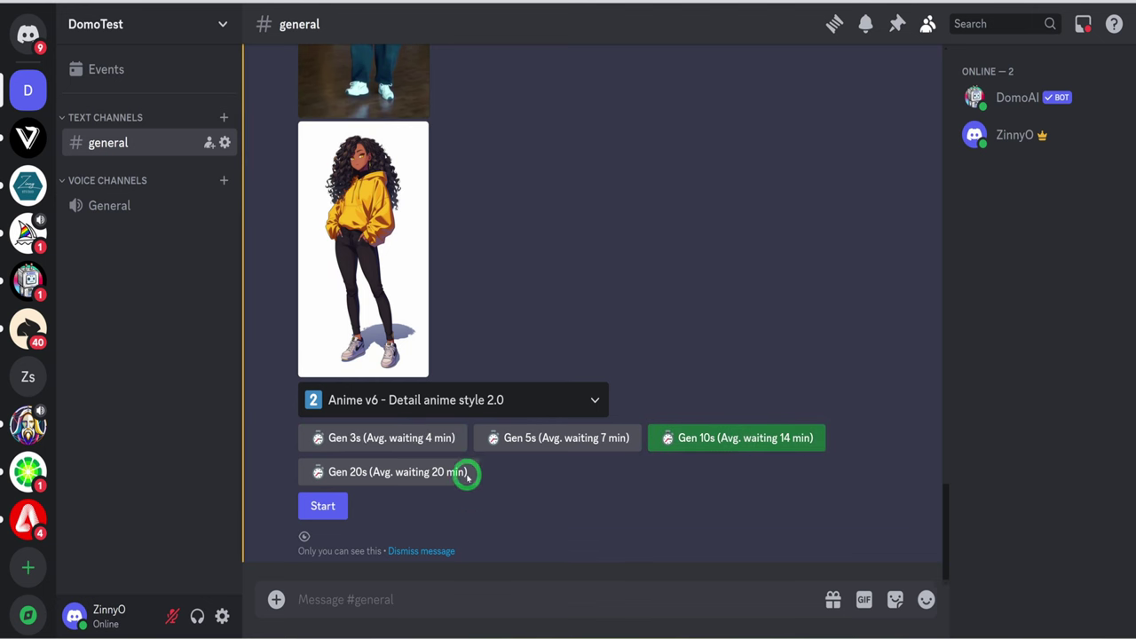
click(321, 508)
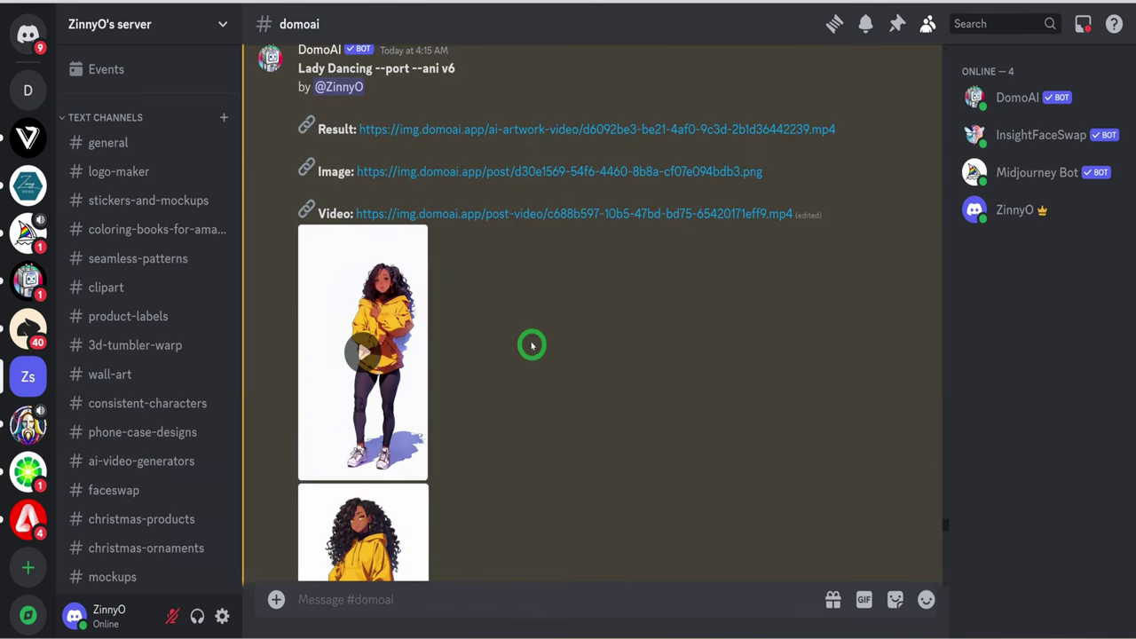
Step: Open the finished Lady Dancing result video from its Result link
click(382, 130)
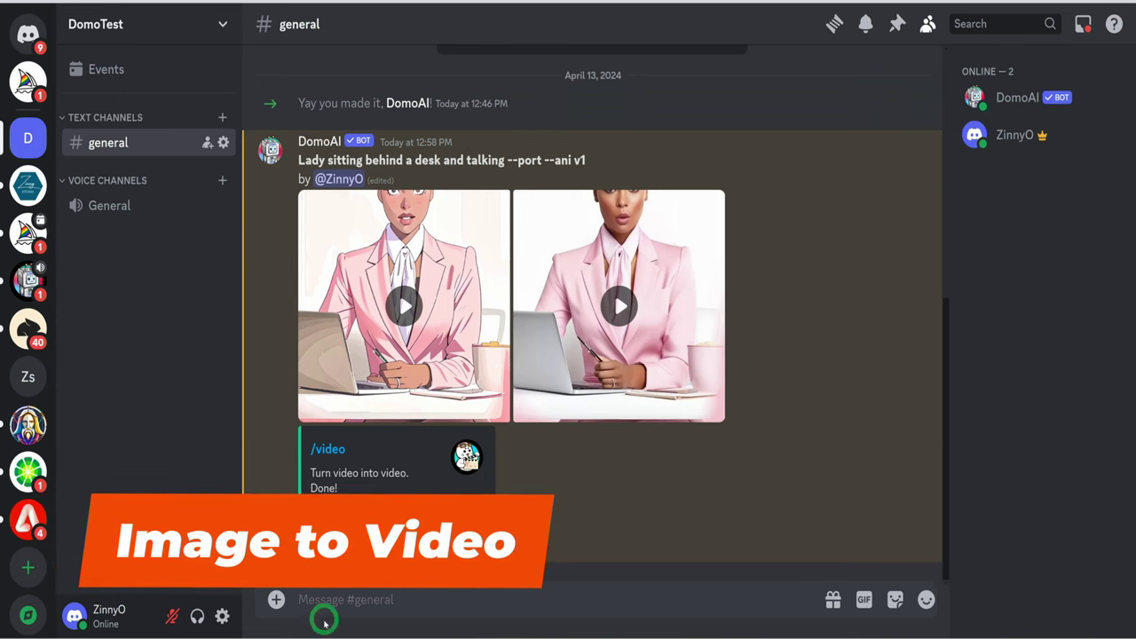
Step: Send a /animate command to DomoAI with the ninja girl PNG attached
text(/animate image)
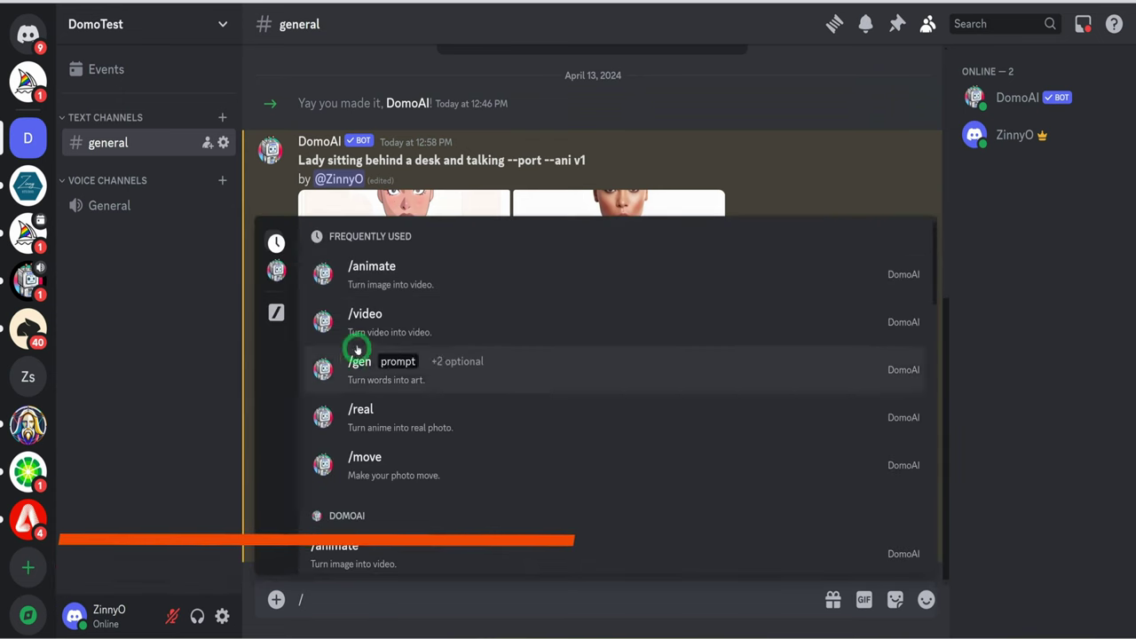
click(371, 282)
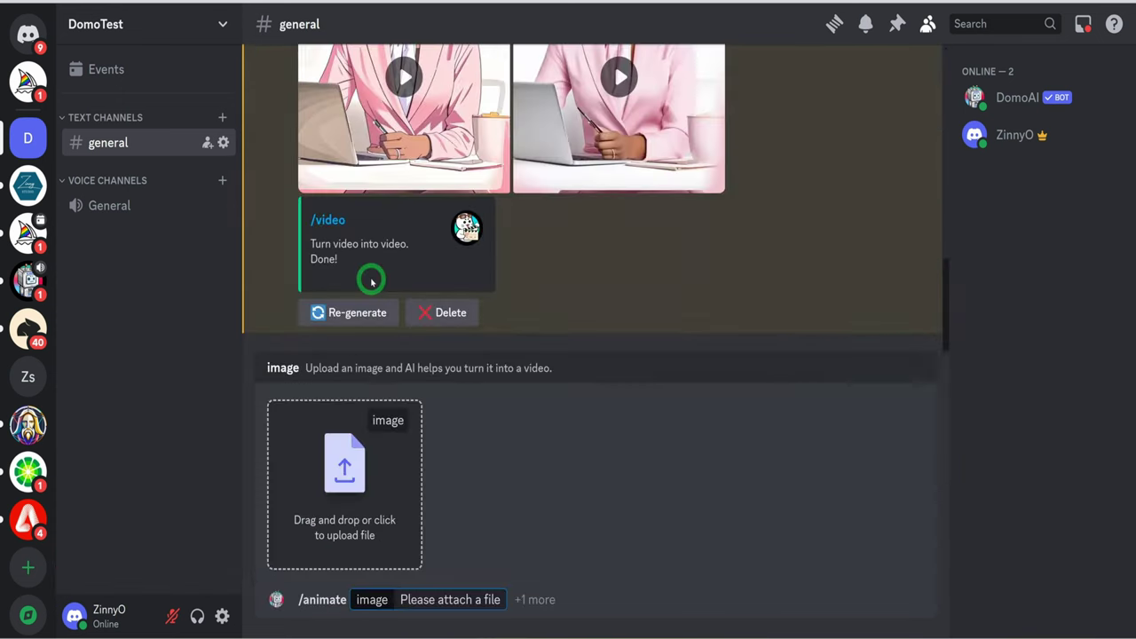
click(345, 480)
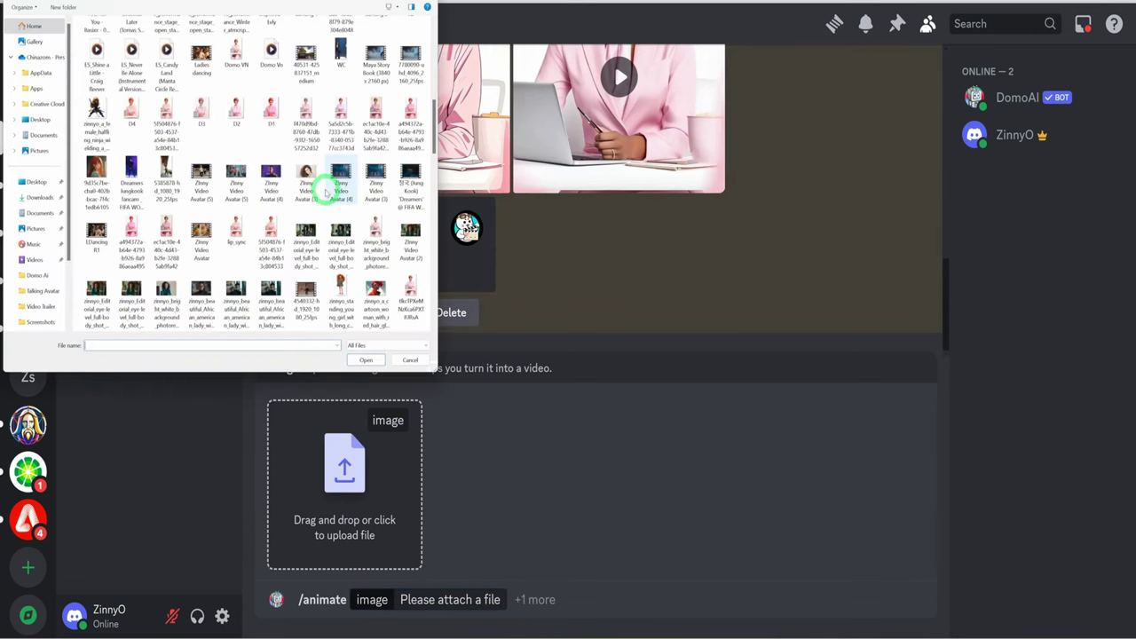
click(93, 106)
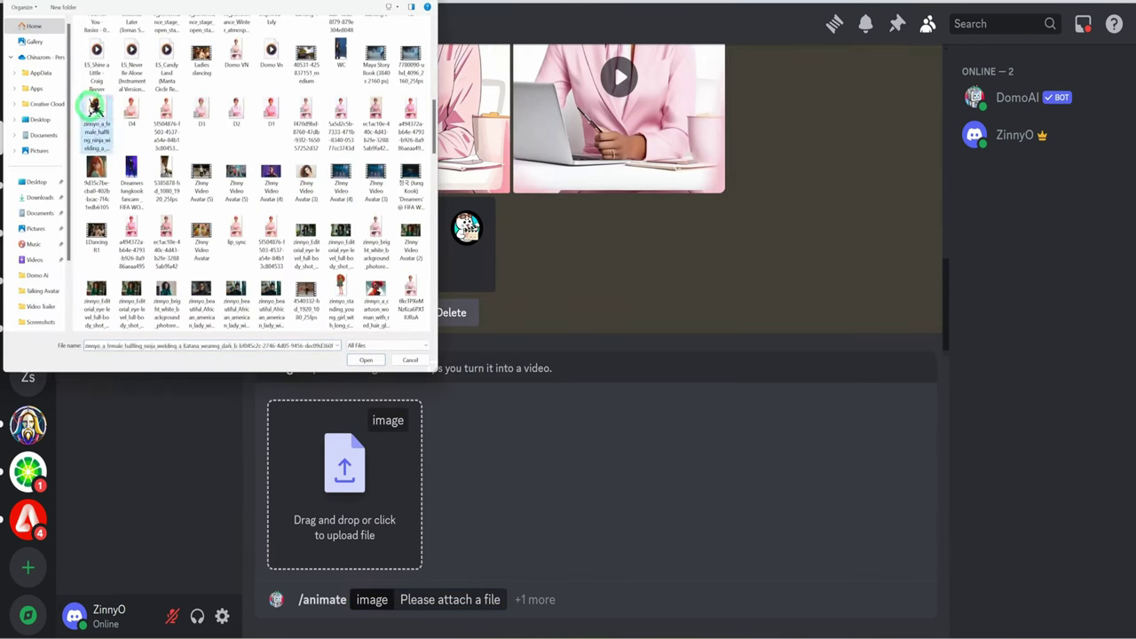
click(366, 360)
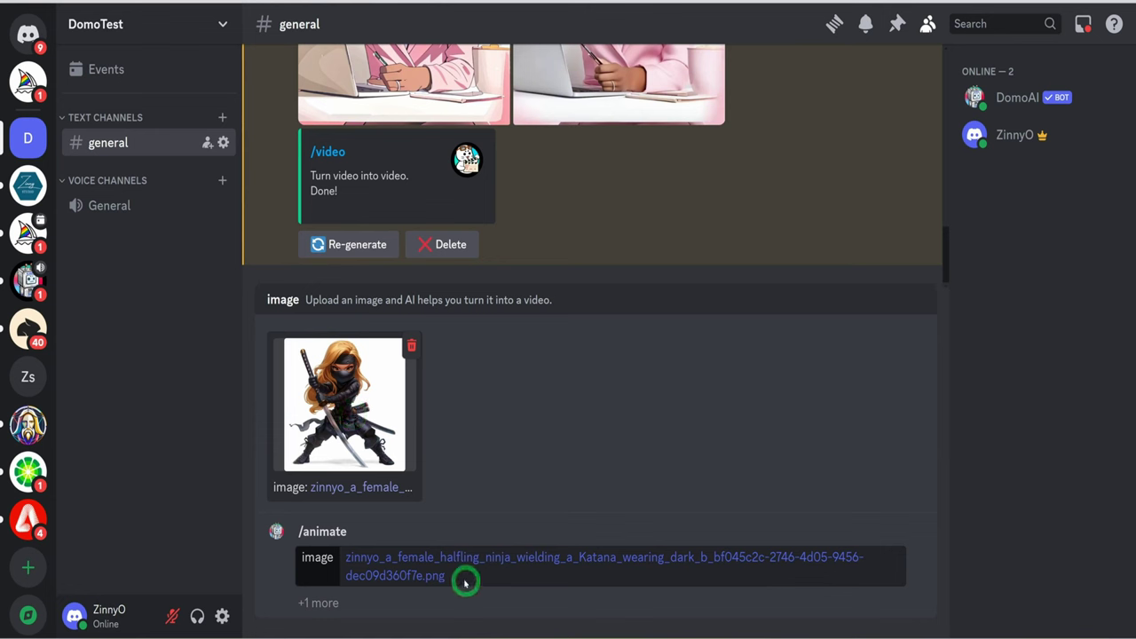
click(322, 603)
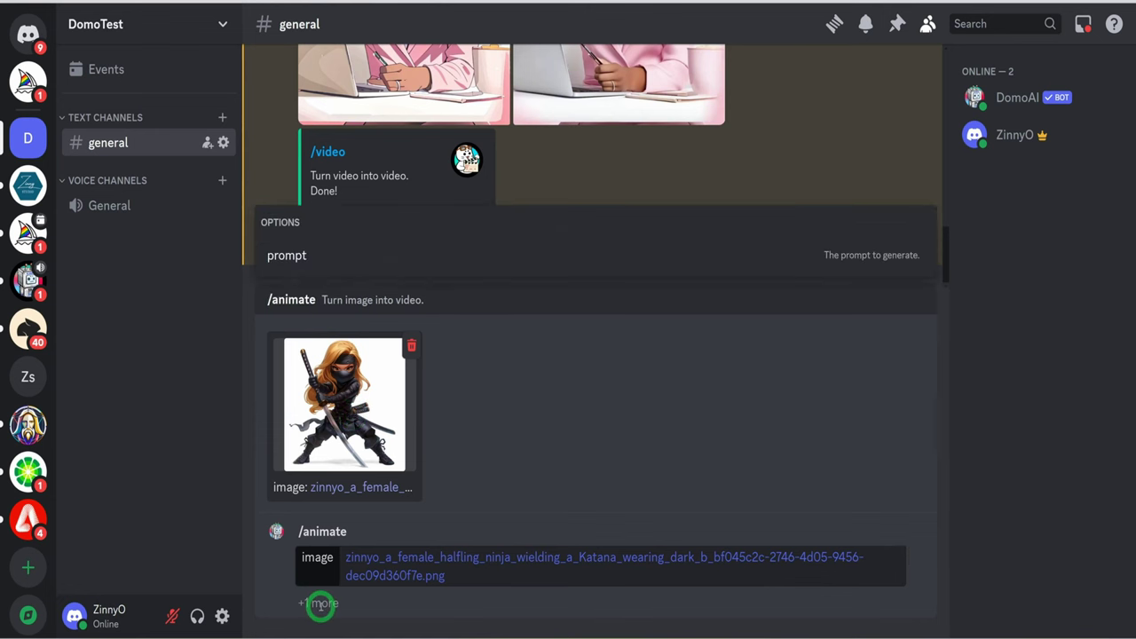
click(480, 577)
key(Return)
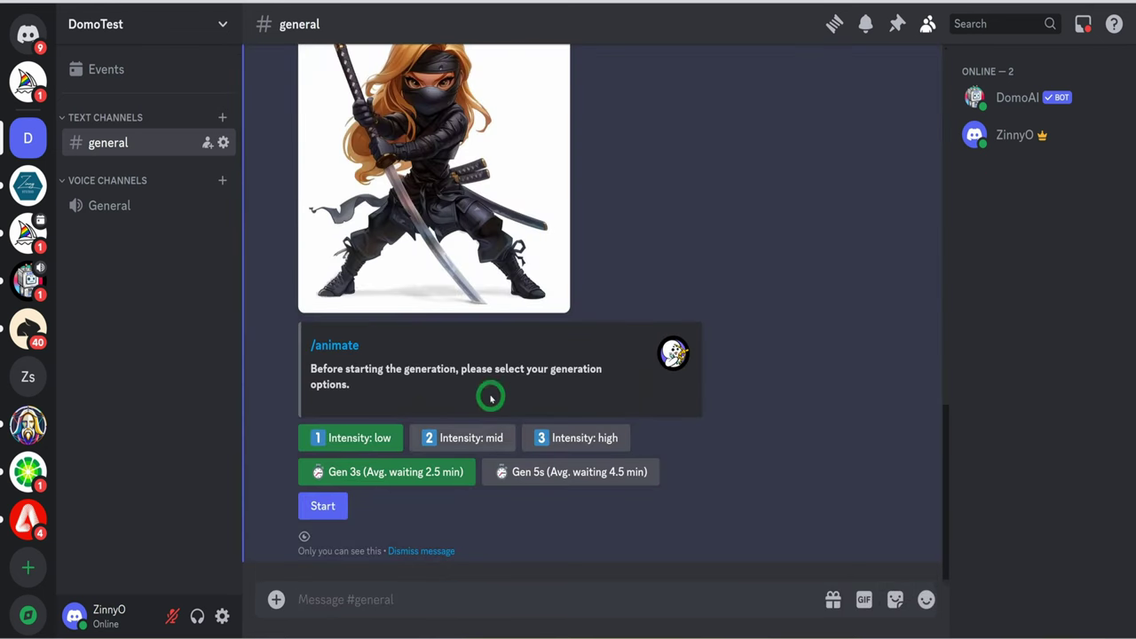
Step: Start the ninja animation with Intensity low and Gen 3s
scroll(515, 447, up, 1)
scroll(367, 440, down, 1)
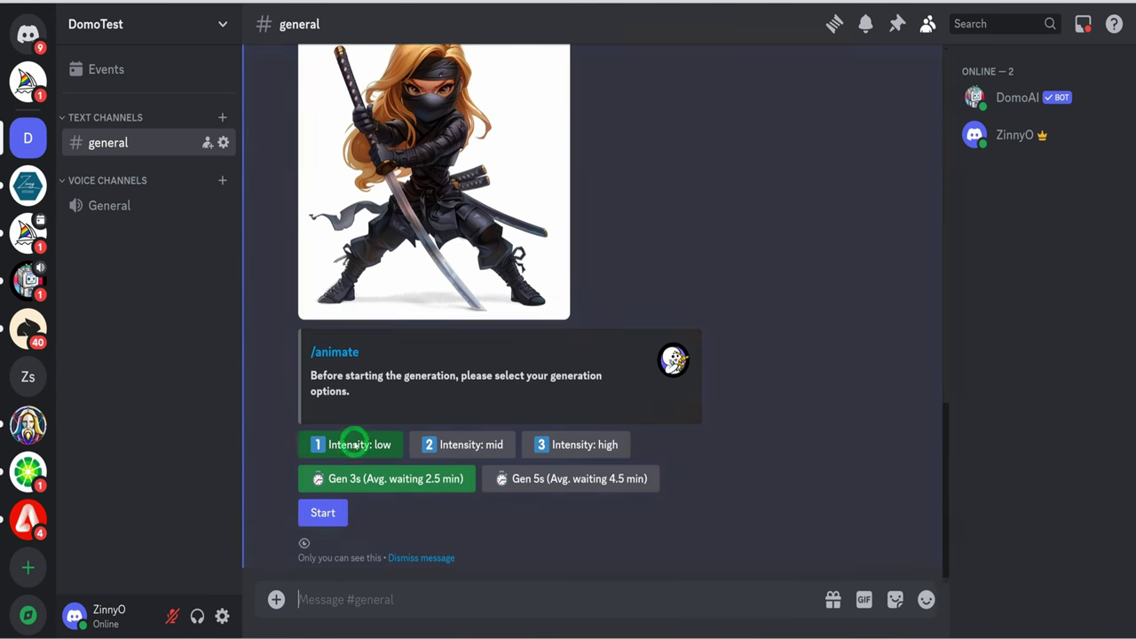
scroll(391, 355, up, 1)
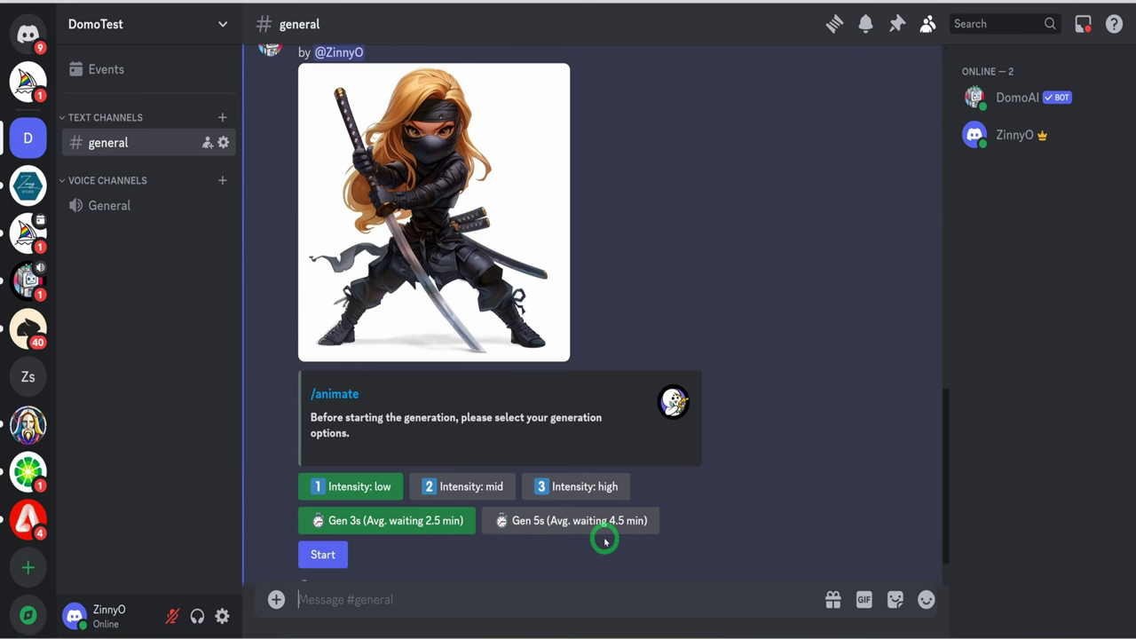
click(325, 555)
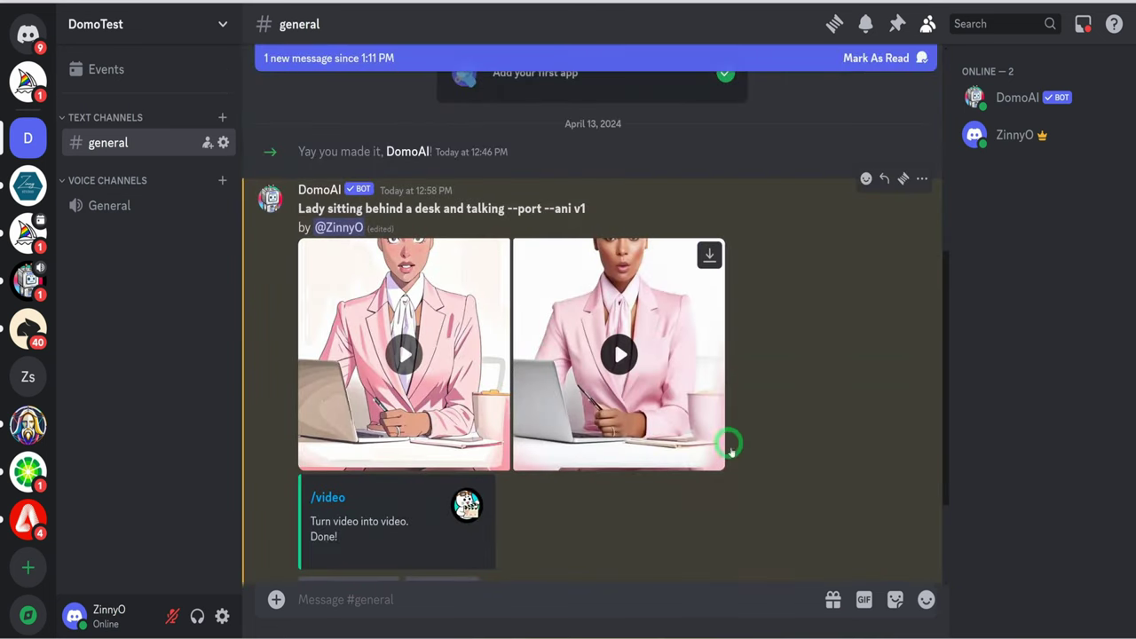
Step: Play the earlier ninja girl animations in the domoai channel and close the viewer
scroll(710, 426, down, 2)
scroll(749, 480, down, 5)
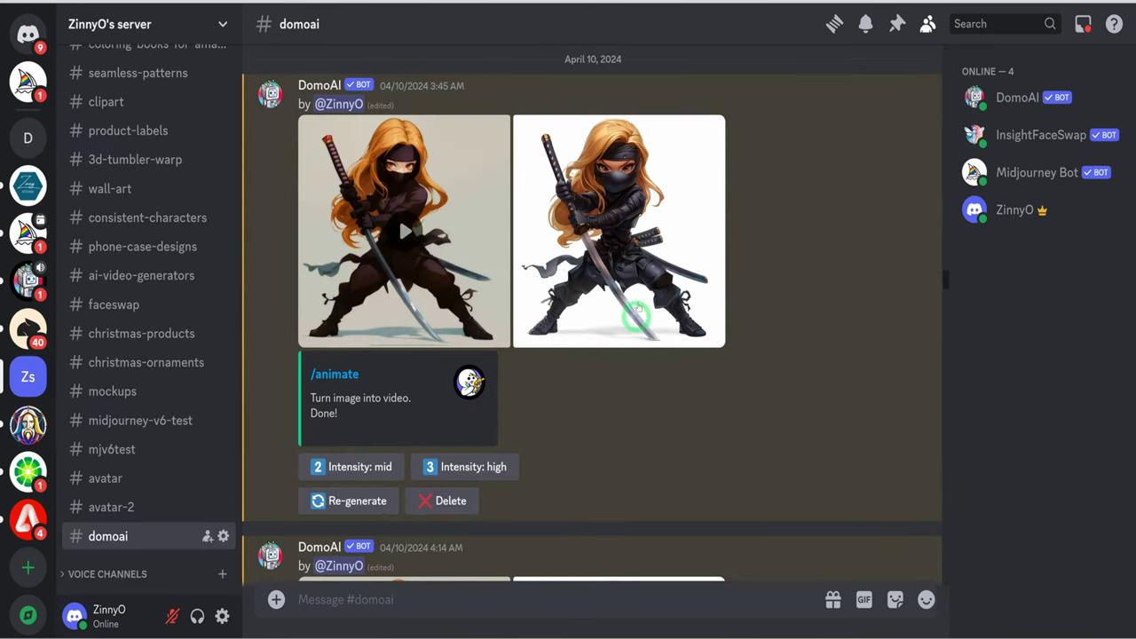
click(398, 233)
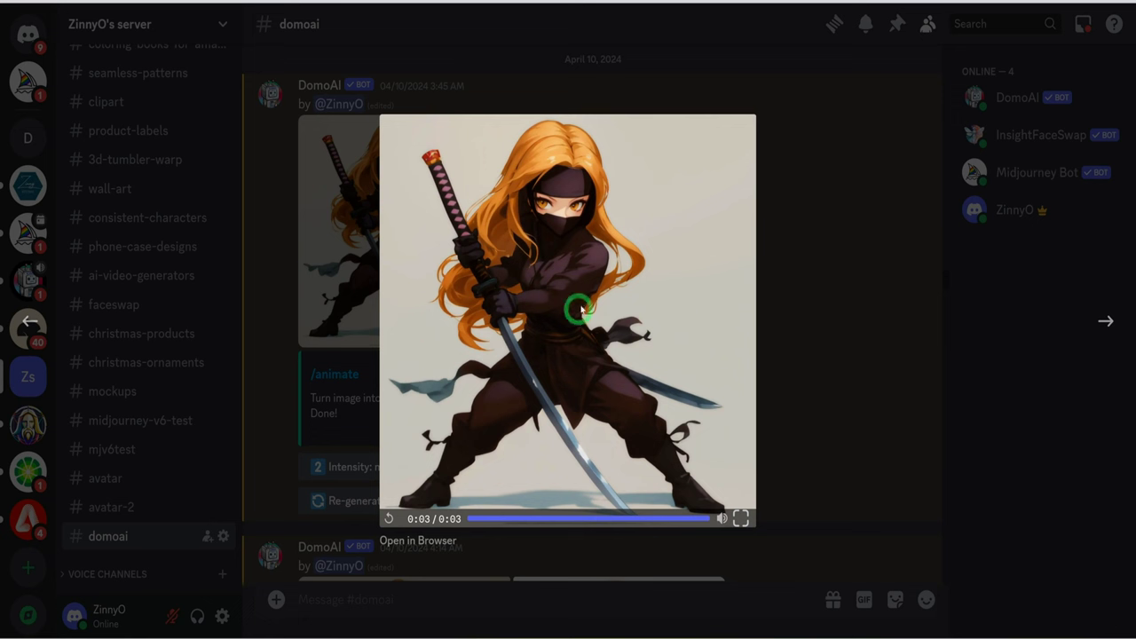
click(817, 311)
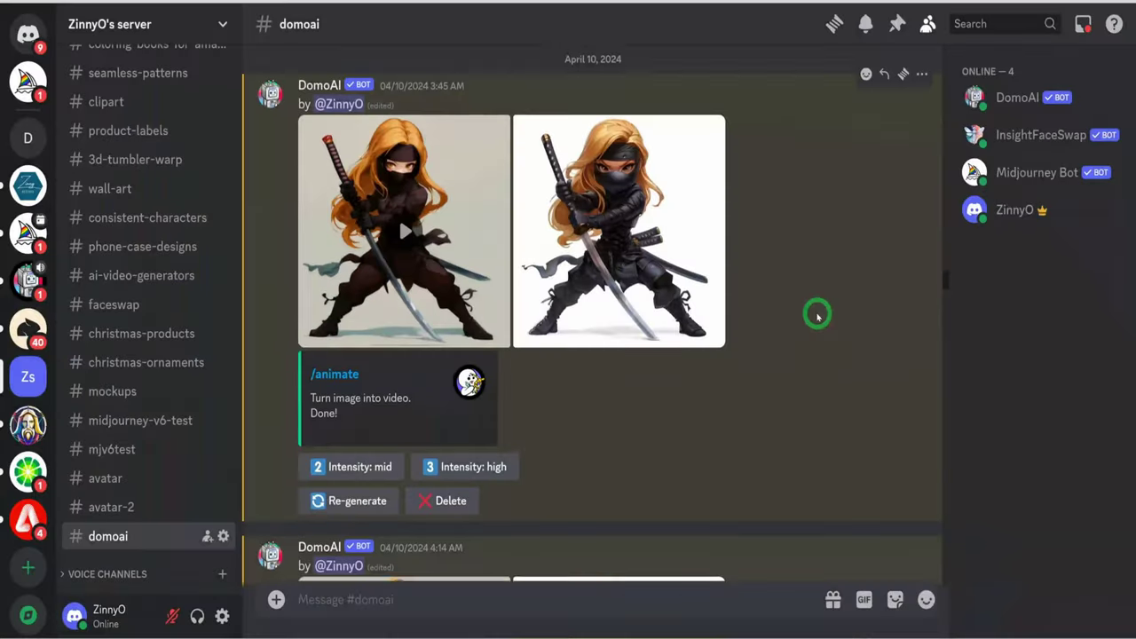
scroll(817, 316, down, 3)
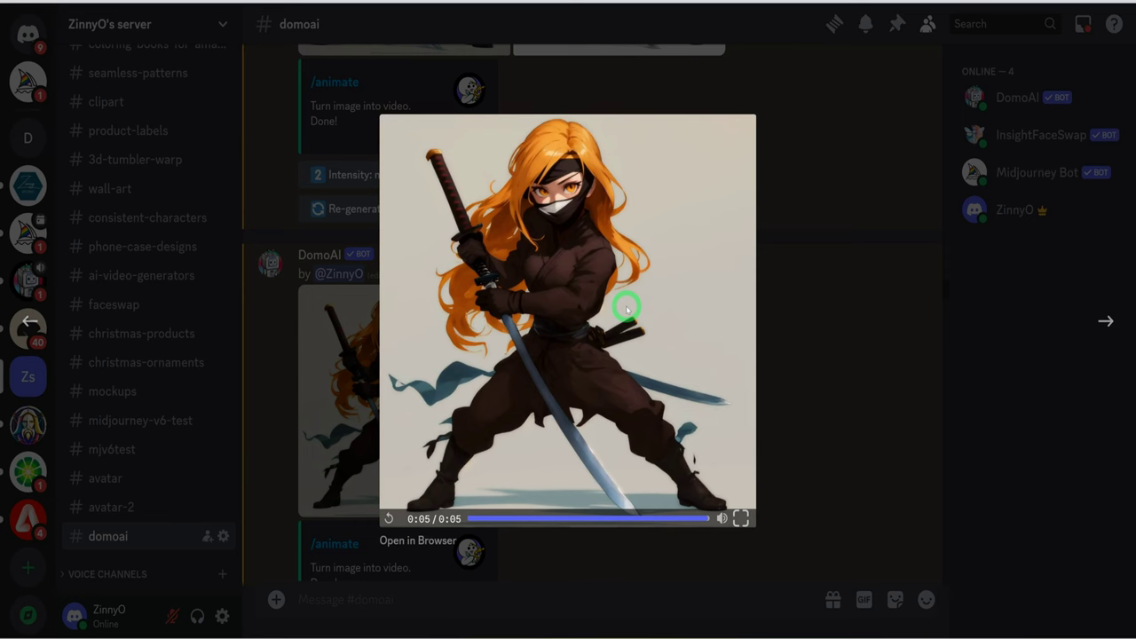
click(768, 324)
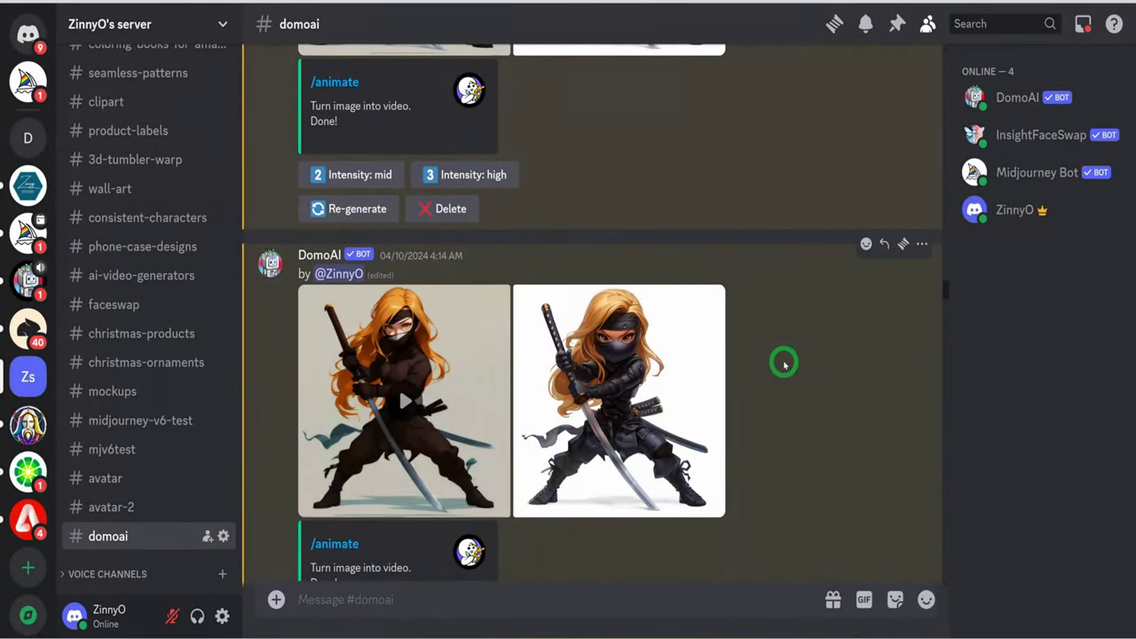
scroll(613, 257, up, 5)
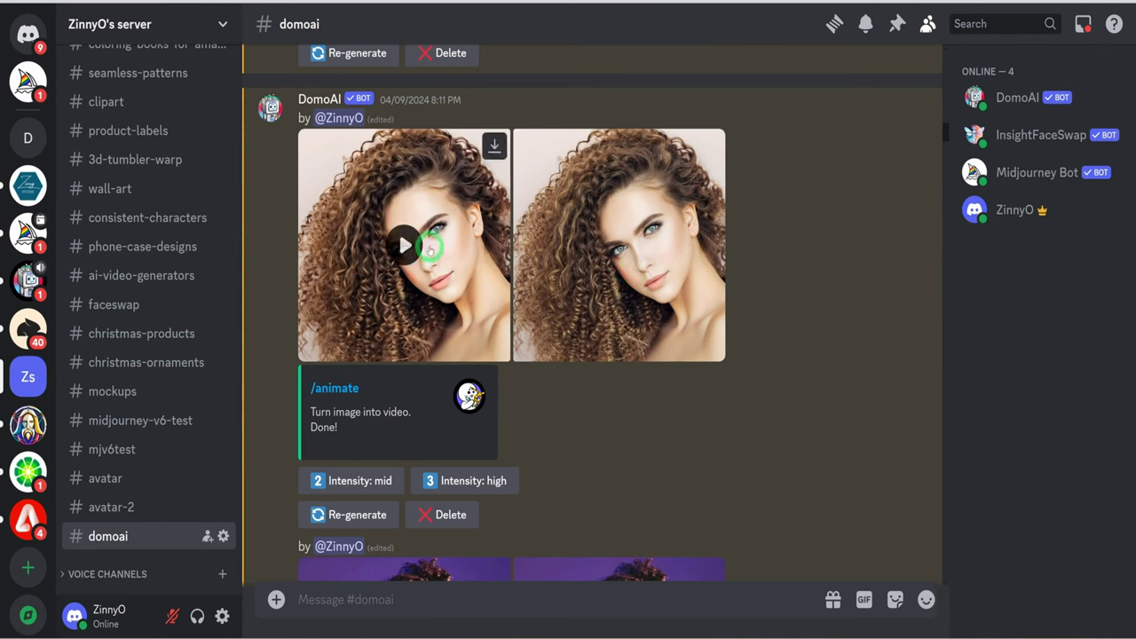
Step: Watch and replay the curly-haired woman's animation, then close the viewer
click(405, 246)
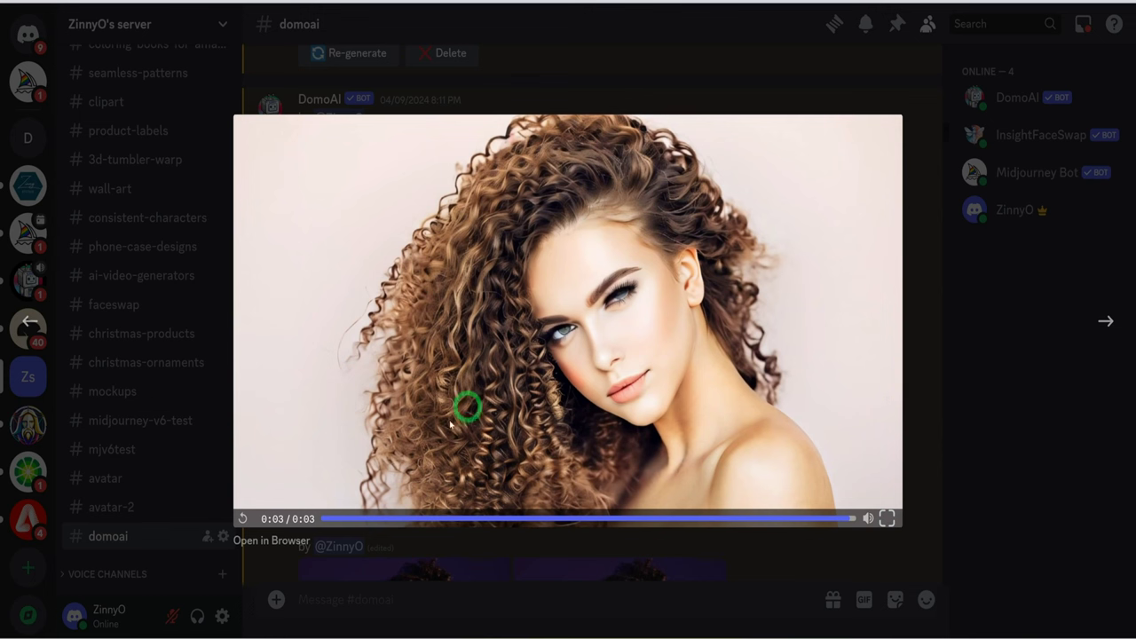
click(657, 460)
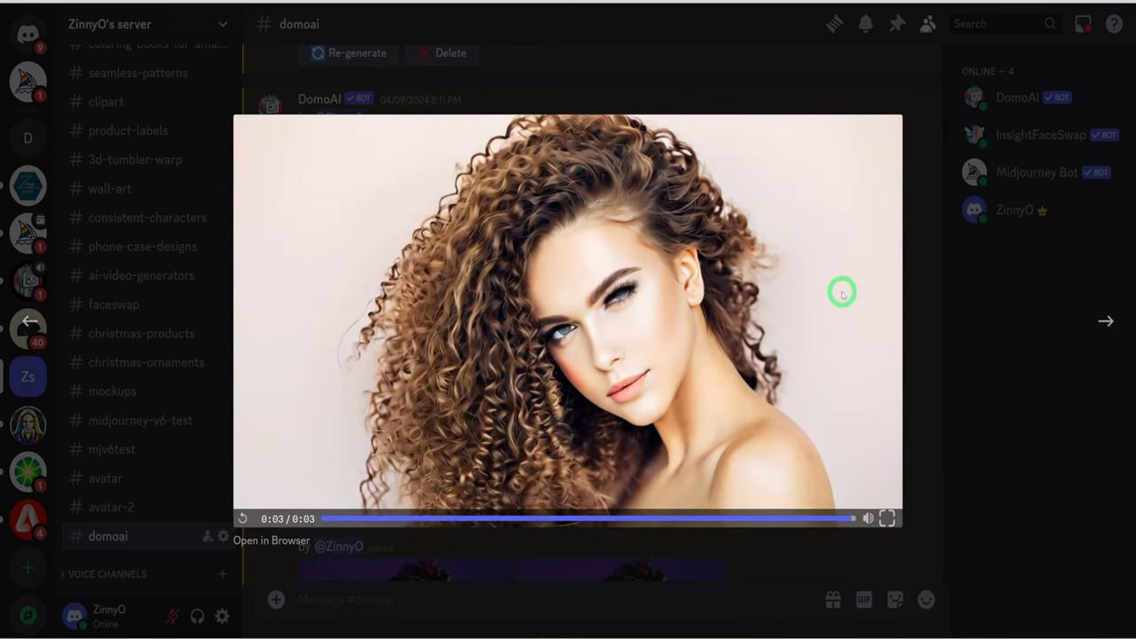
click(928, 130)
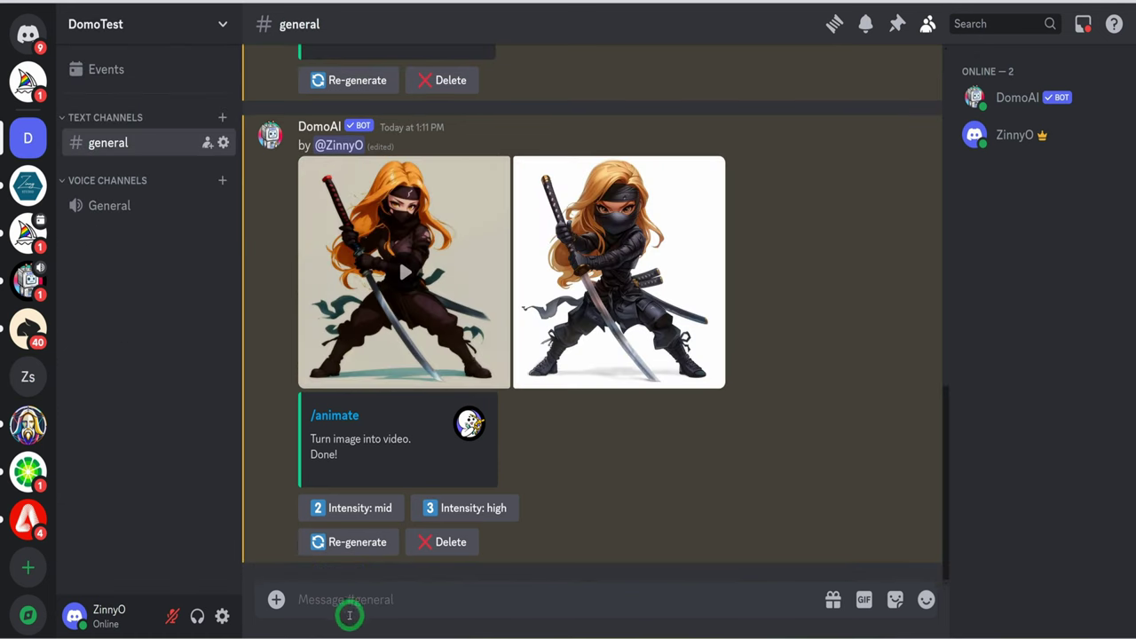
Step: Send a /gen command with the 'young girl with red hair' prompt and the anixl v1 model
click(347, 600)
text(/)
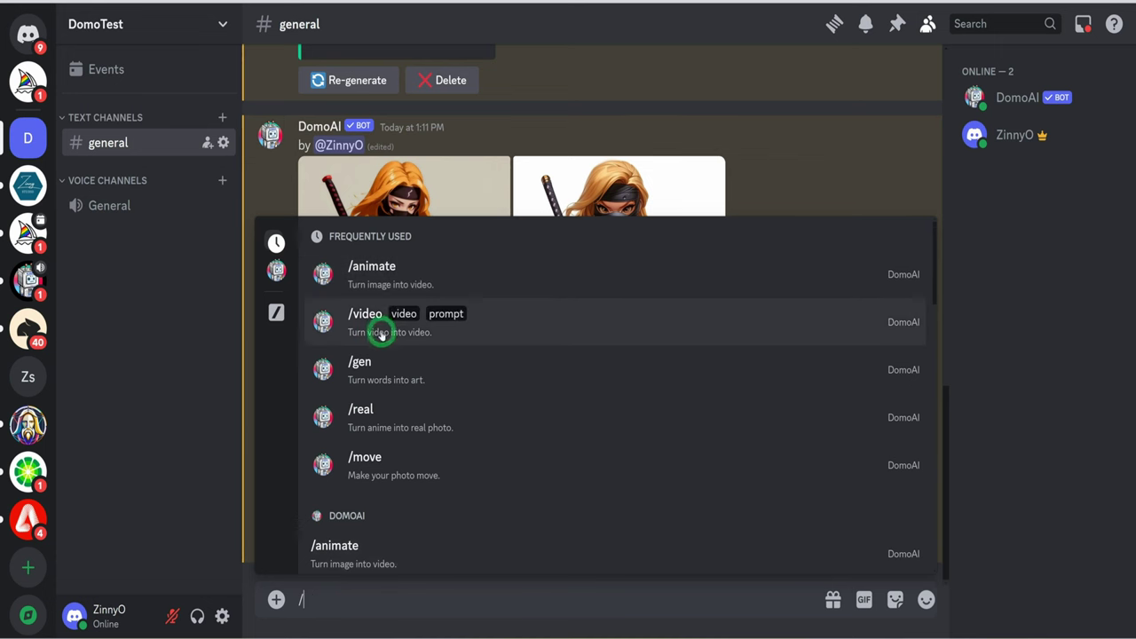
click(373, 369)
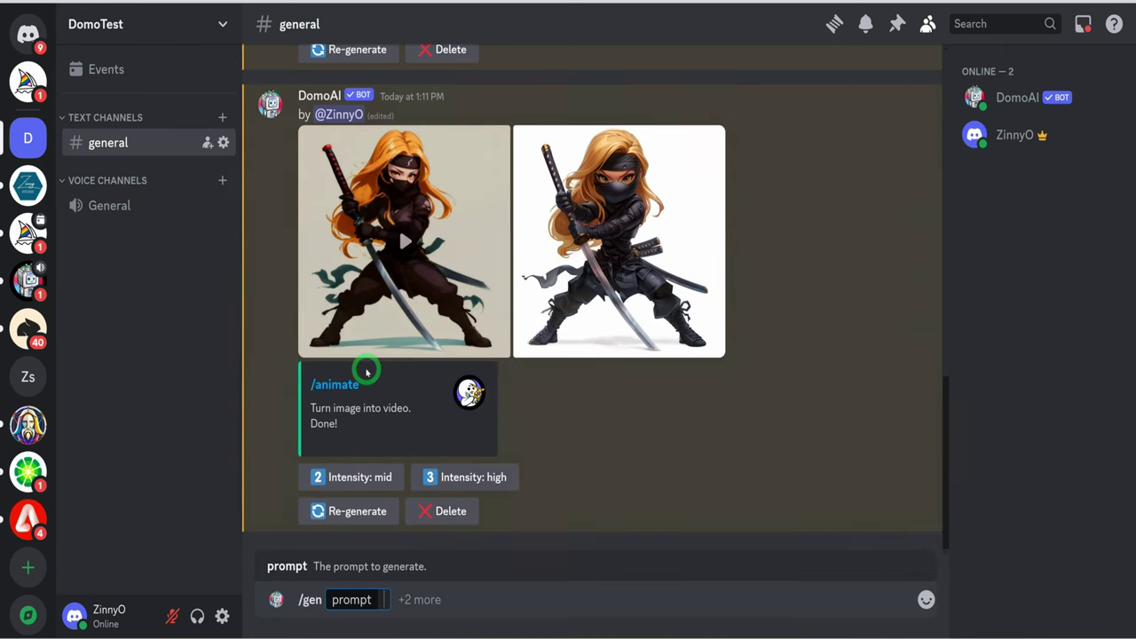
click(373, 600)
click(374, 600)
text(Image of a young girl with red hair)
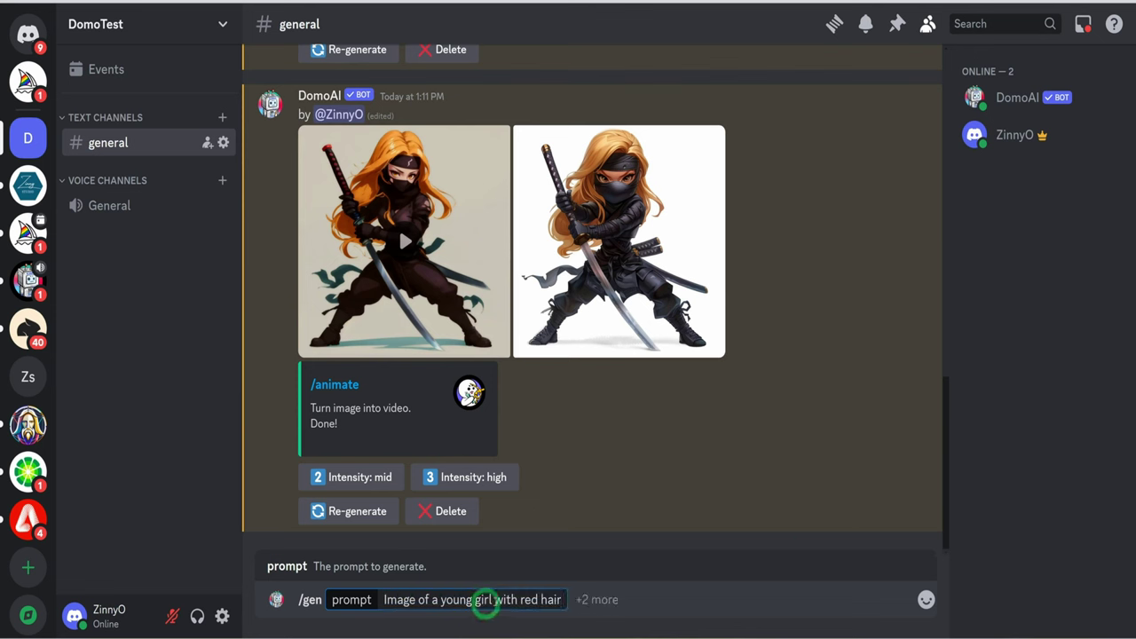
key(Tab)
key(Tab)
click(826, 599)
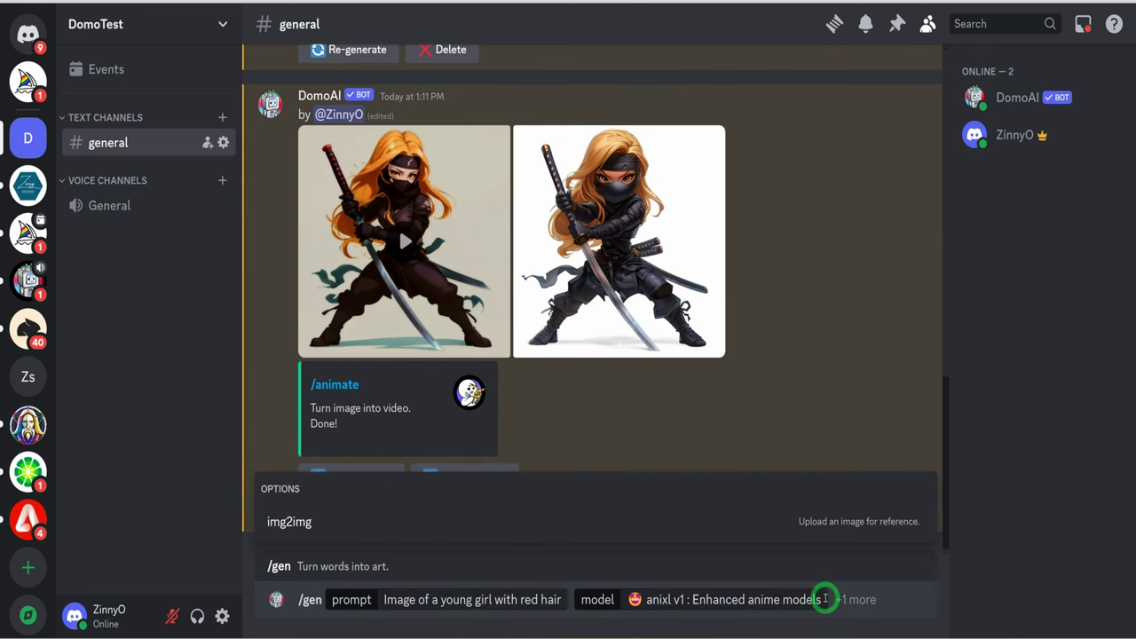
key(Return)
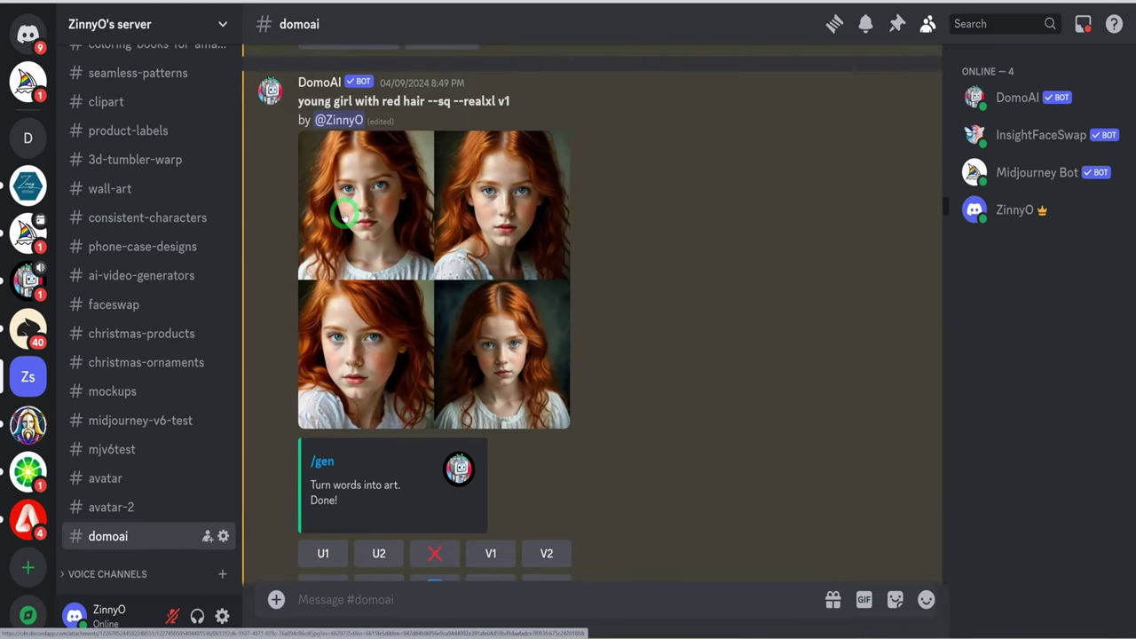
Step: Preview a red-haired girl image, then regenerate the prompt with the ani and ill models
click(344, 214)
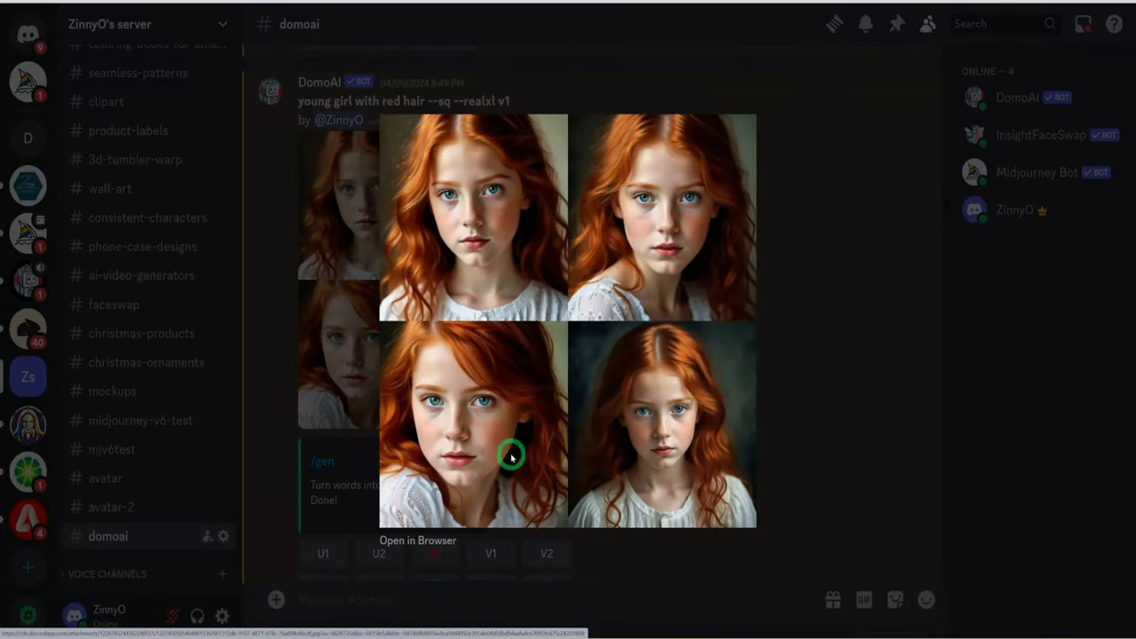
click(804, 228)
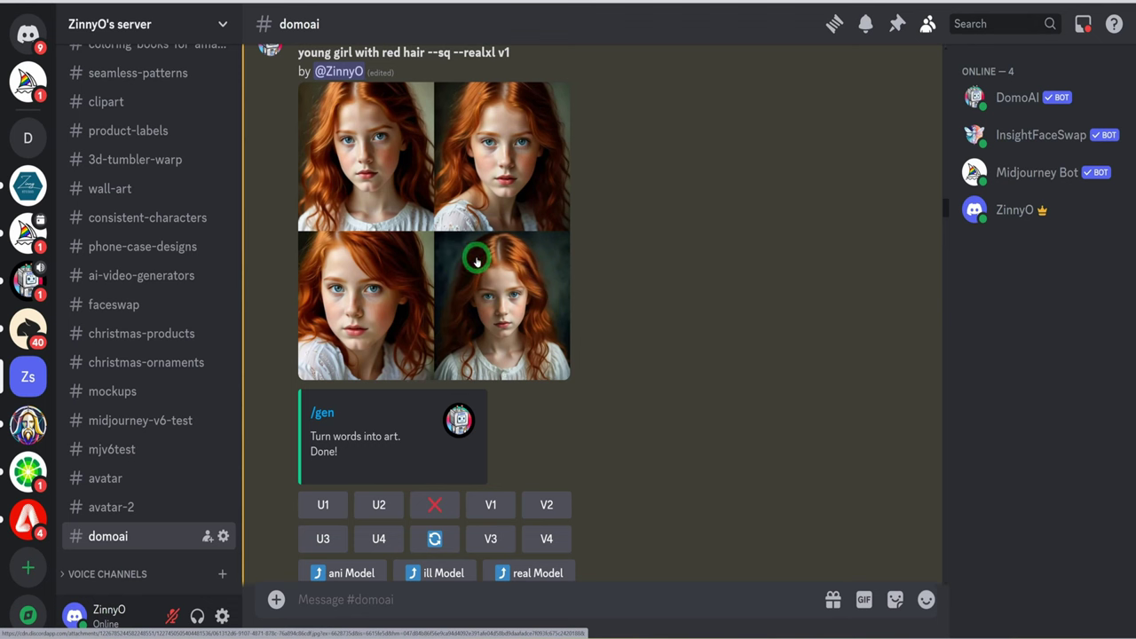
click(327, 575)
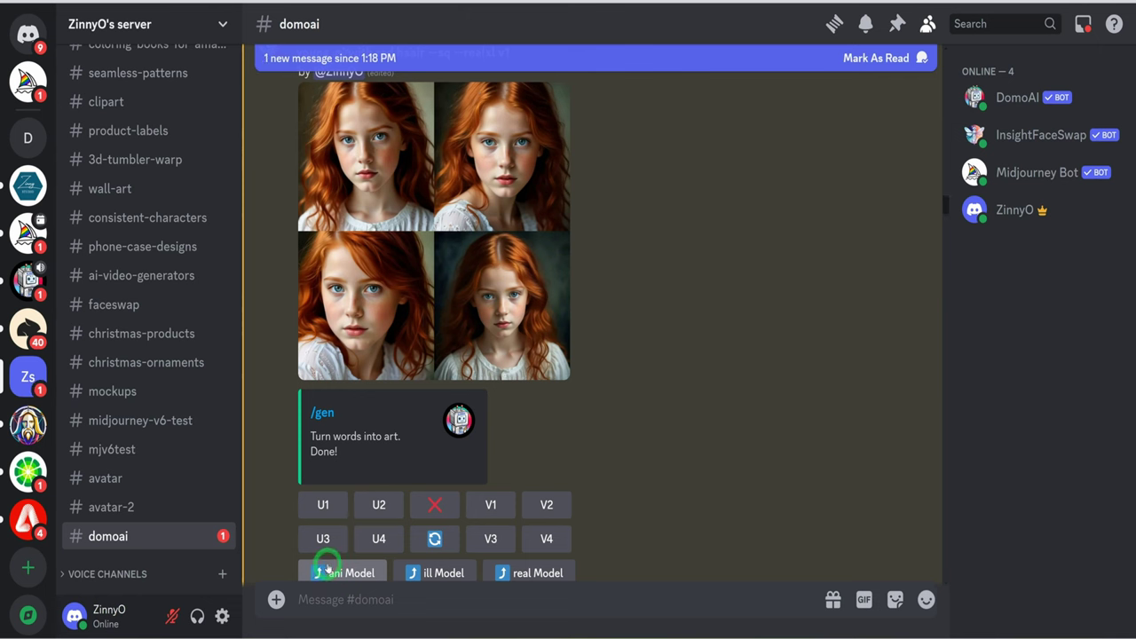
click(438, 576)
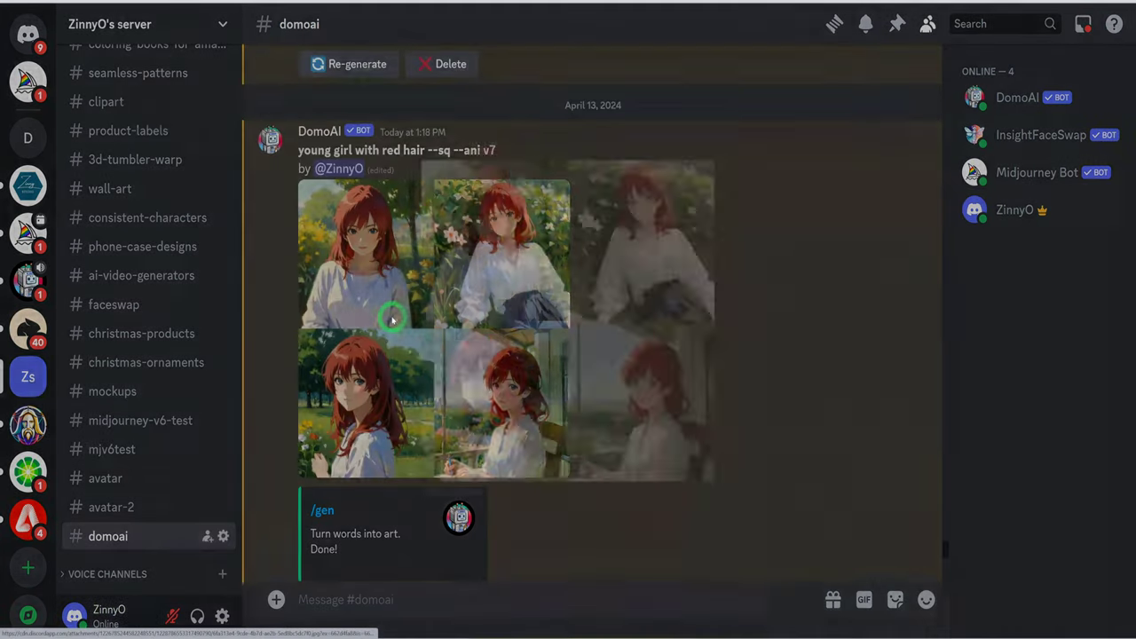
Step: Enlarge and review the new anime (--ani v7) and illustration (--illusxl v2) image grids
click(377, 306)
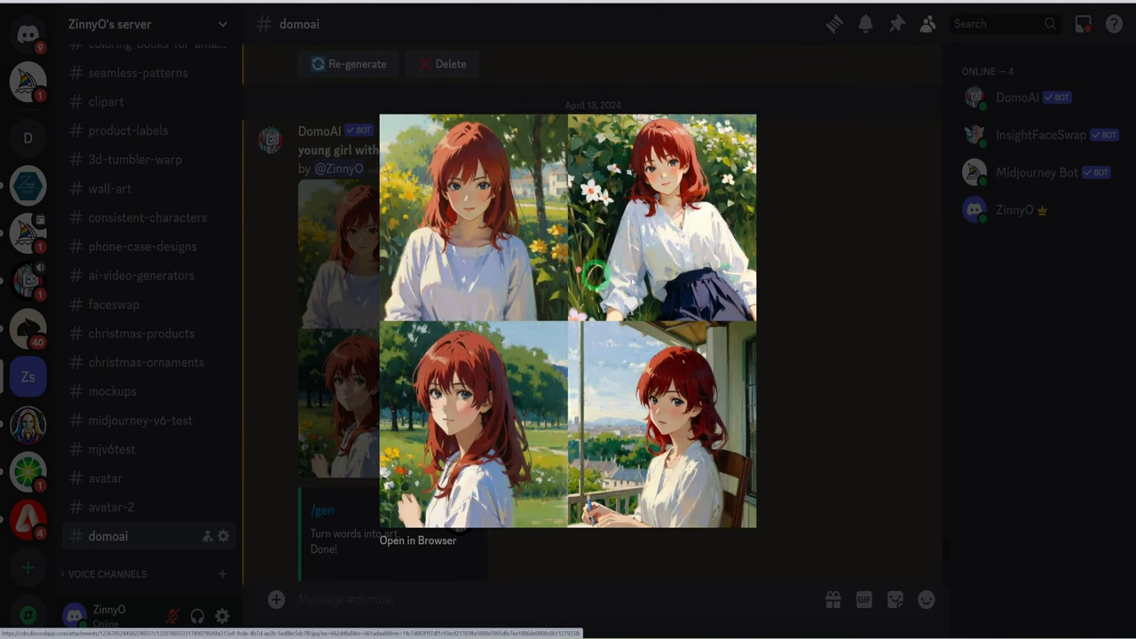
click(802, 272)
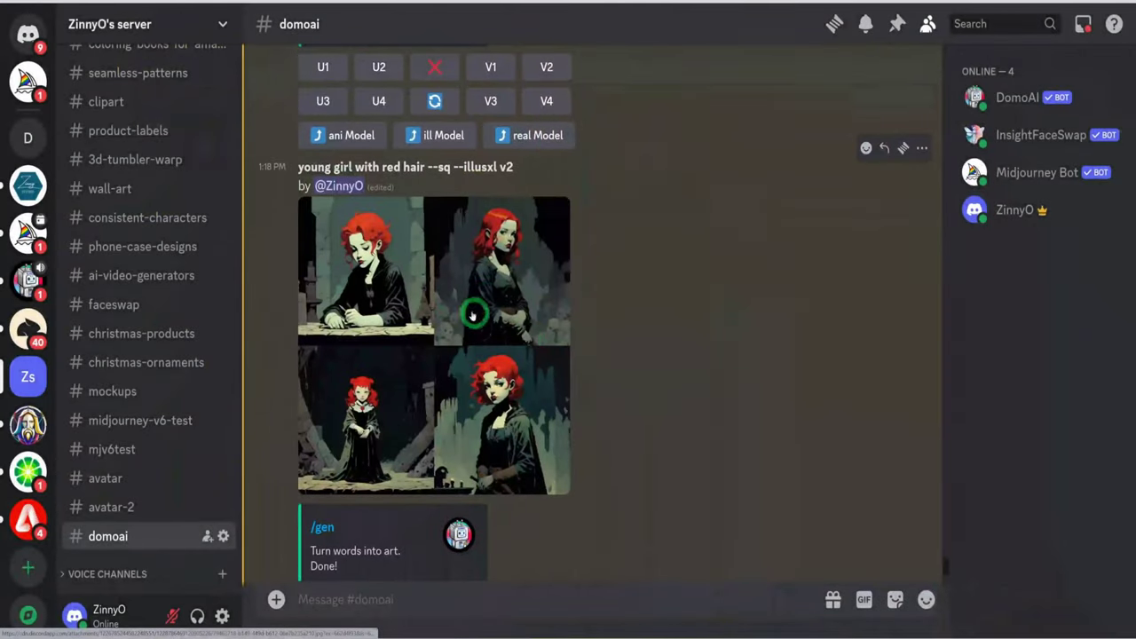
click(482, 301)
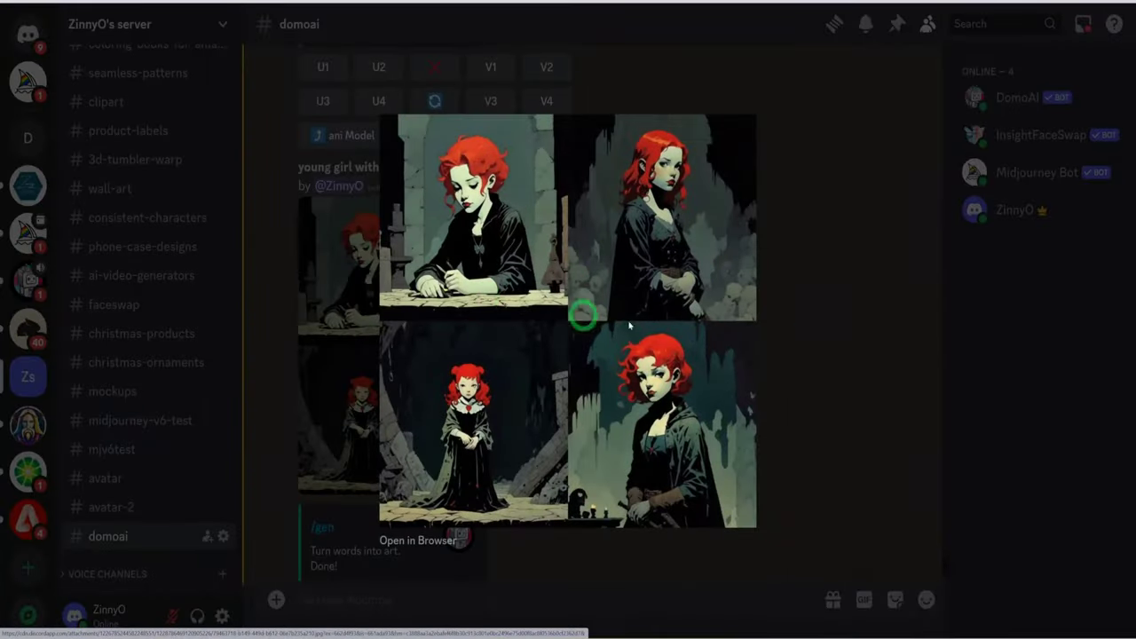
click(825, 334)
scroll(737, 342, up, 8)
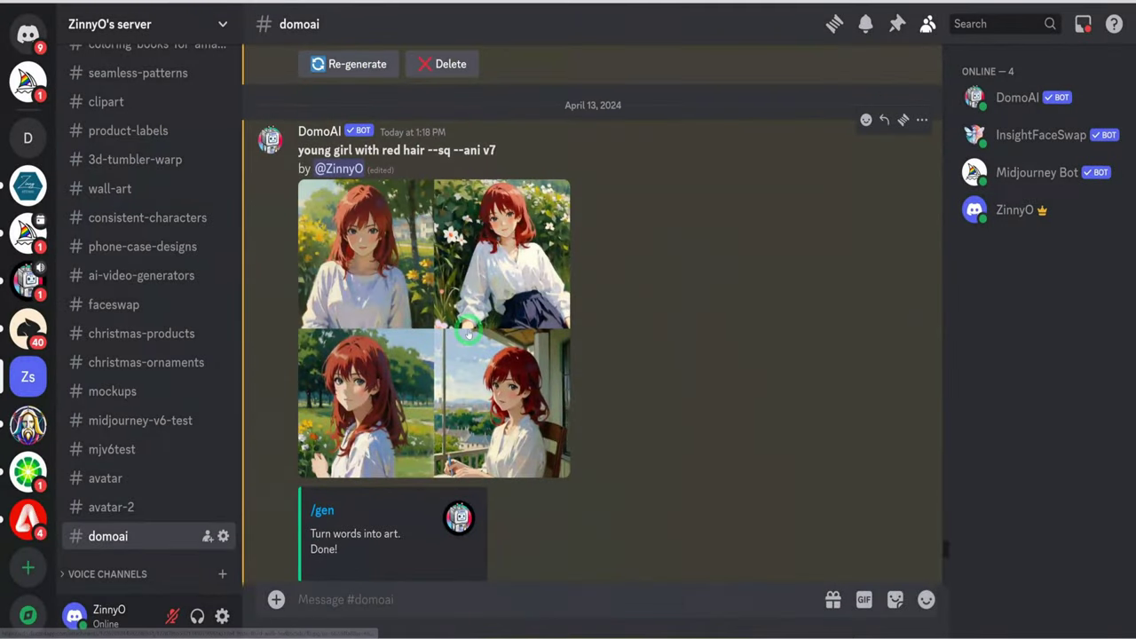
click(468, 330)
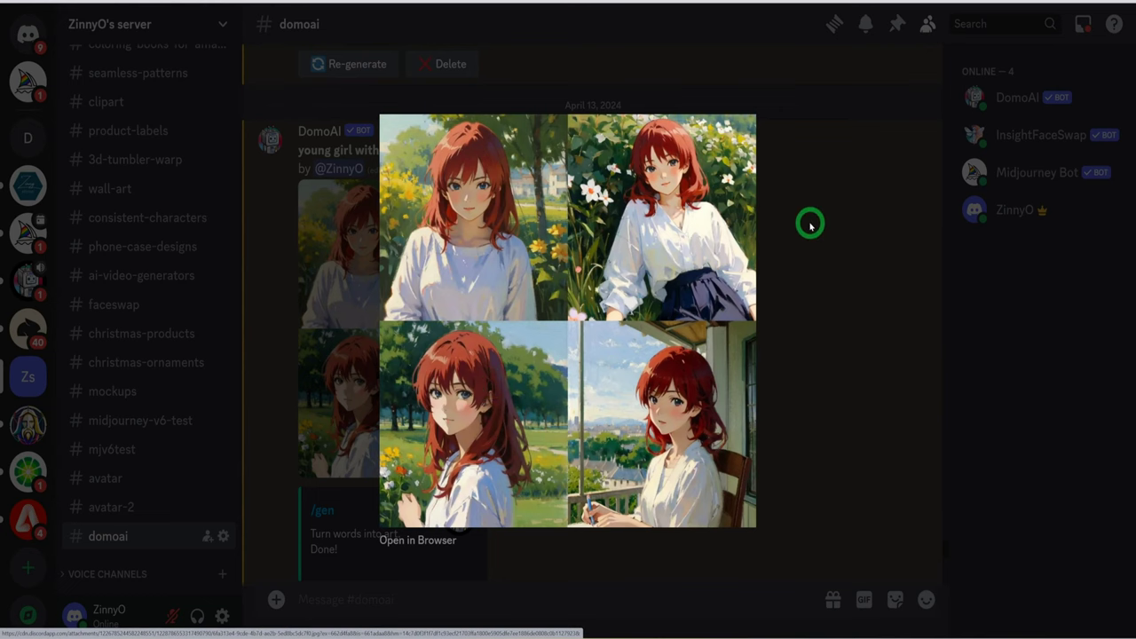
click(785, 254)
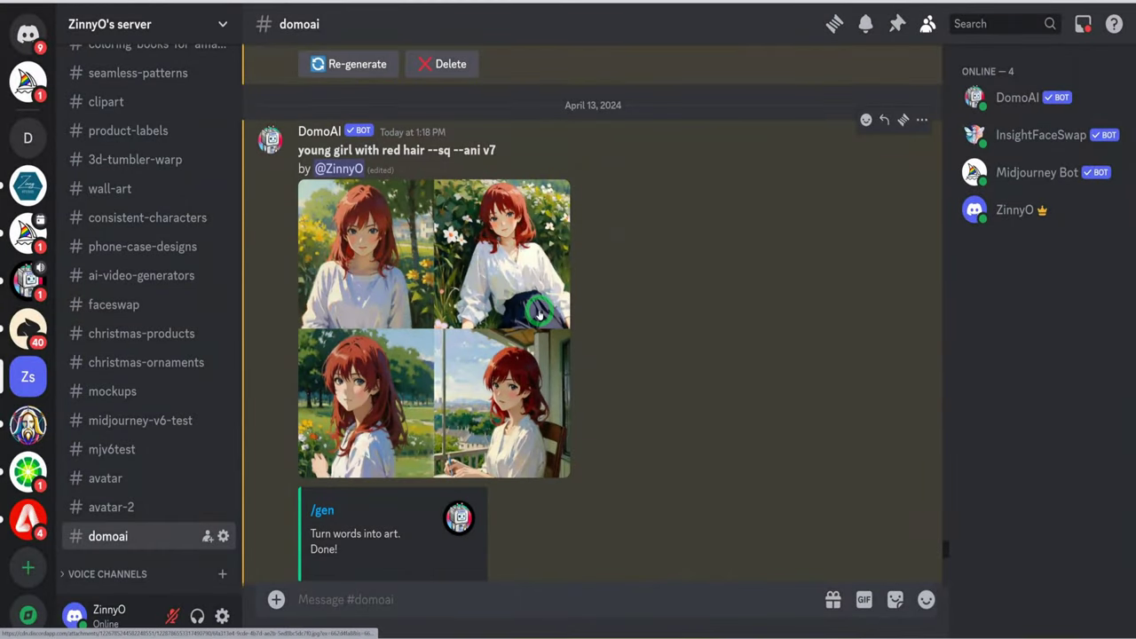
scroll(539, 313, down, 3)
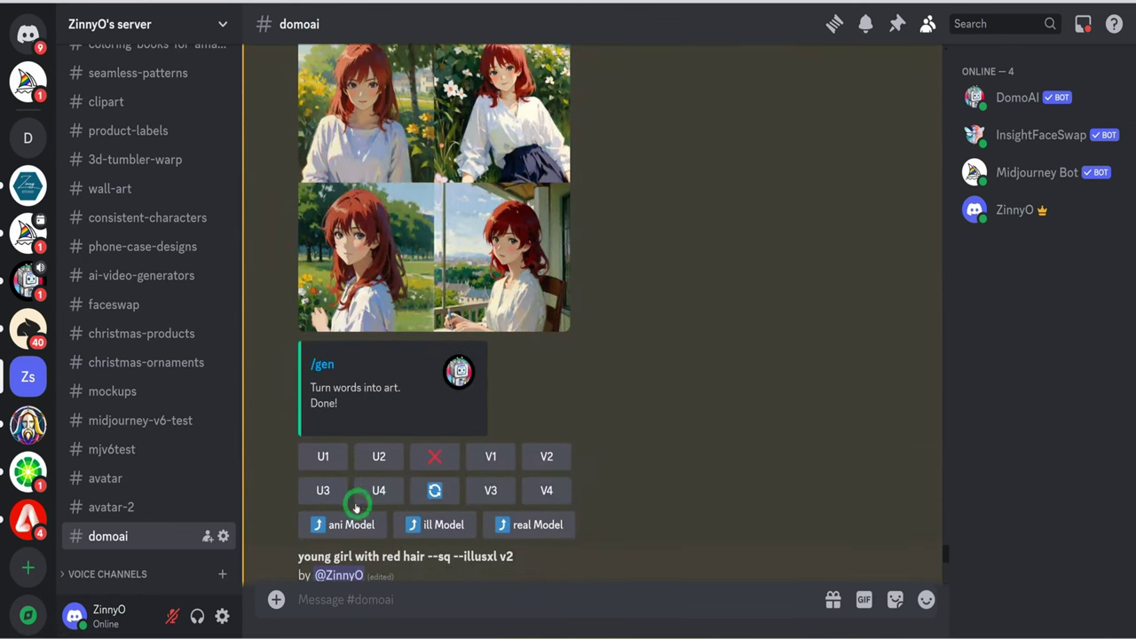
Step: Upscale anime image 3 with U3, then send /real with an uploaded anime image file
click(323, 494)
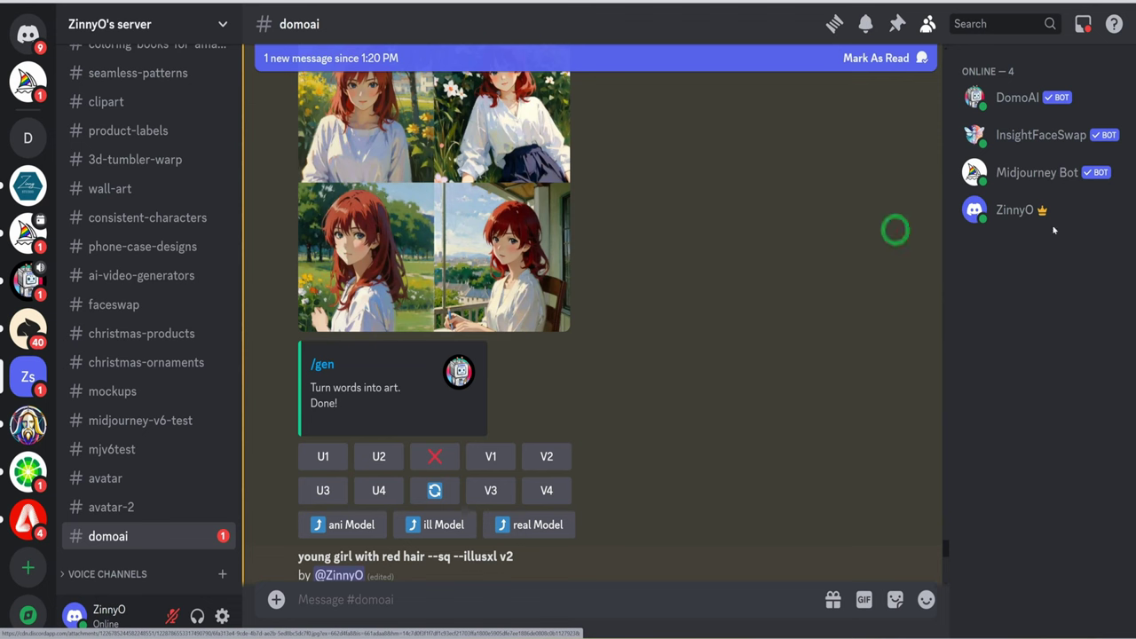
scroll(478, 316, down, 5)
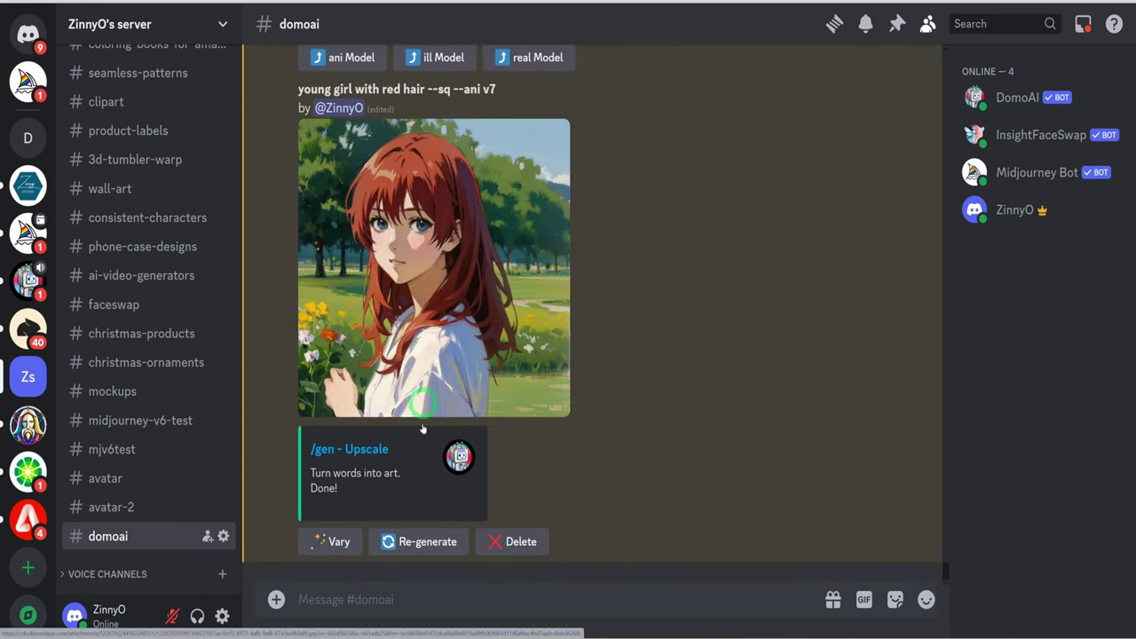
click(397, 605)
text(/)
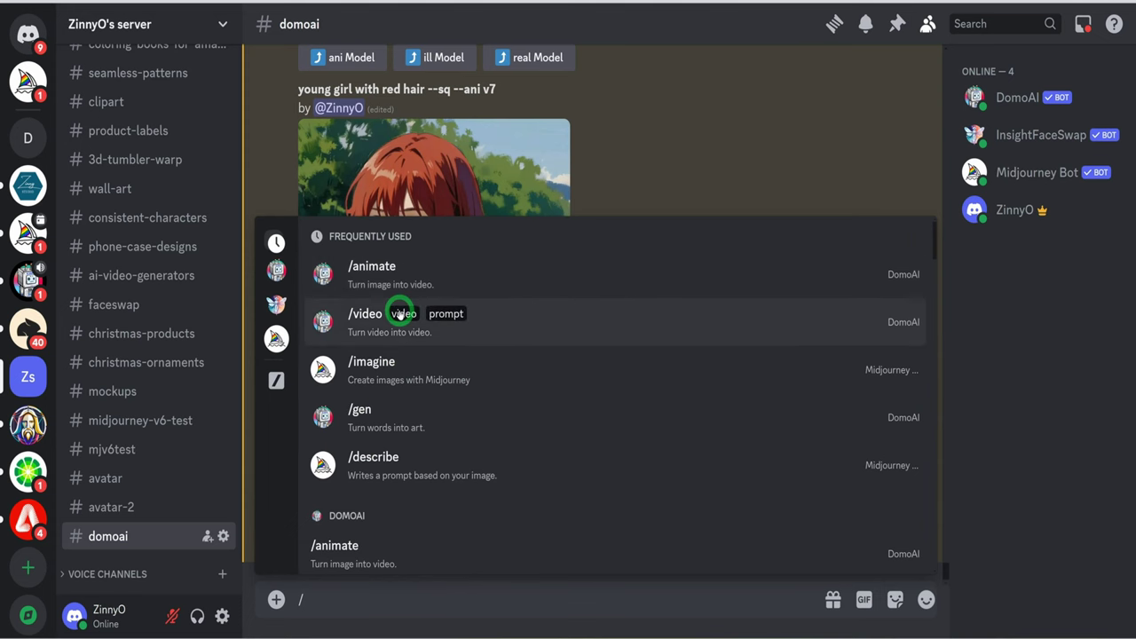
text(real)
key(Return)
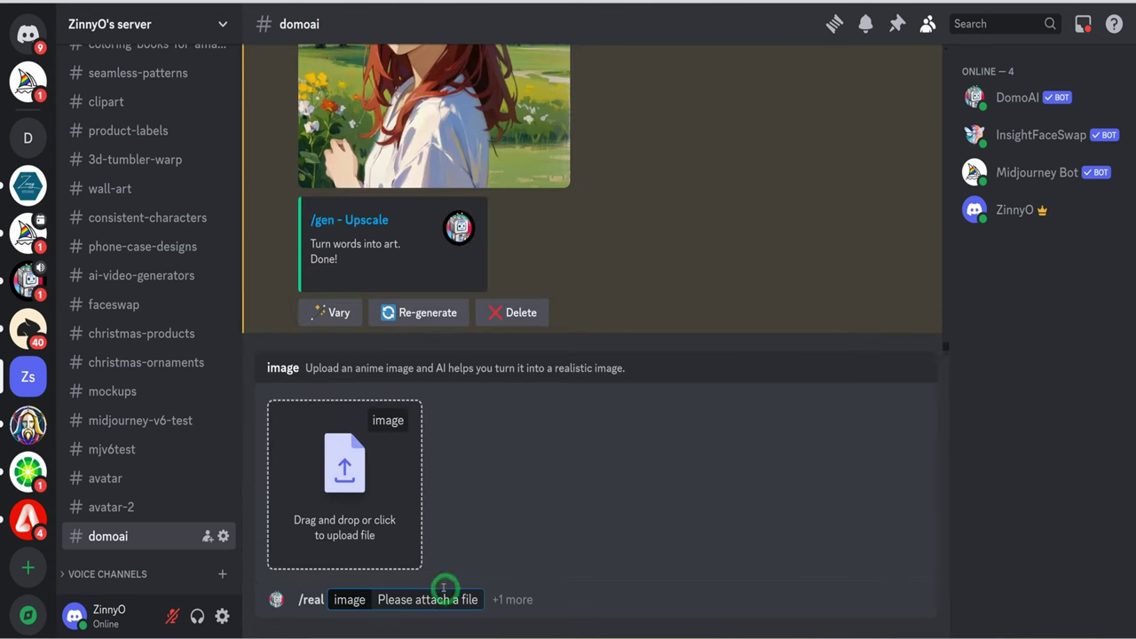
click(340, 500)
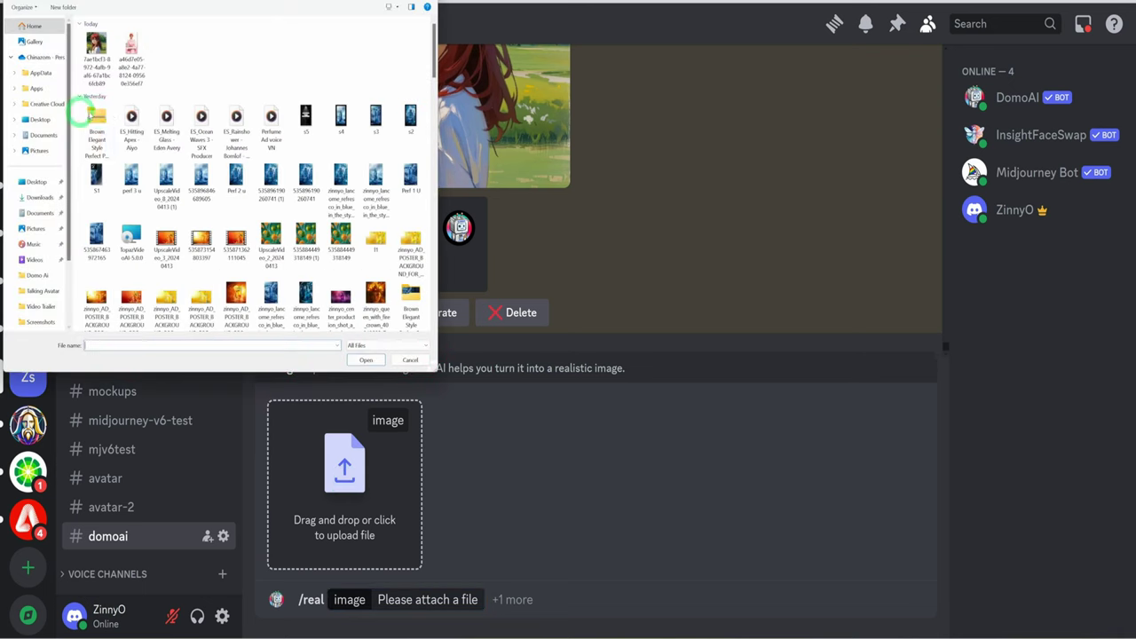
click(96, 47)
click(366, 360)
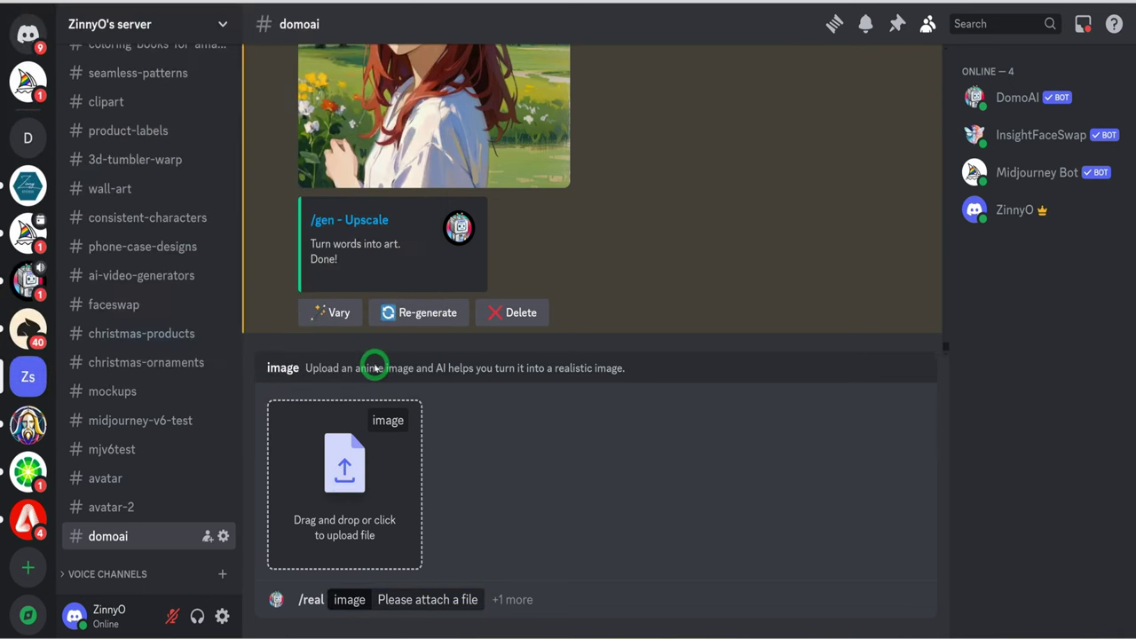
click(577, 599)
key(Return)
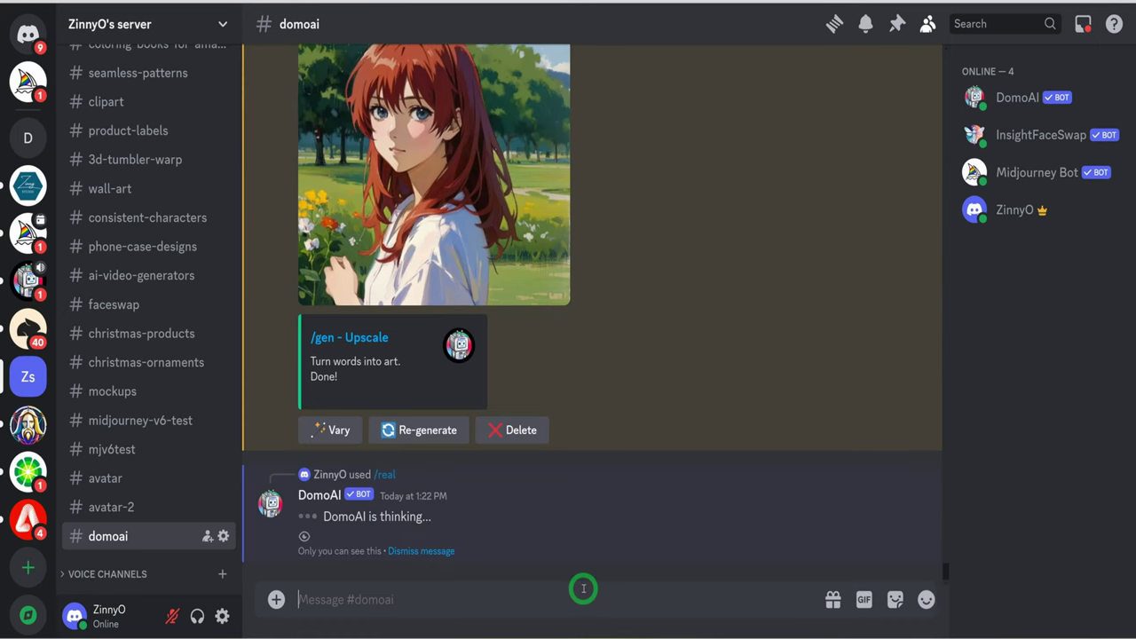
Step: Find the /real result and enlarge the four realistic photos of the anime girl
scroll(447, 269, up, 3)
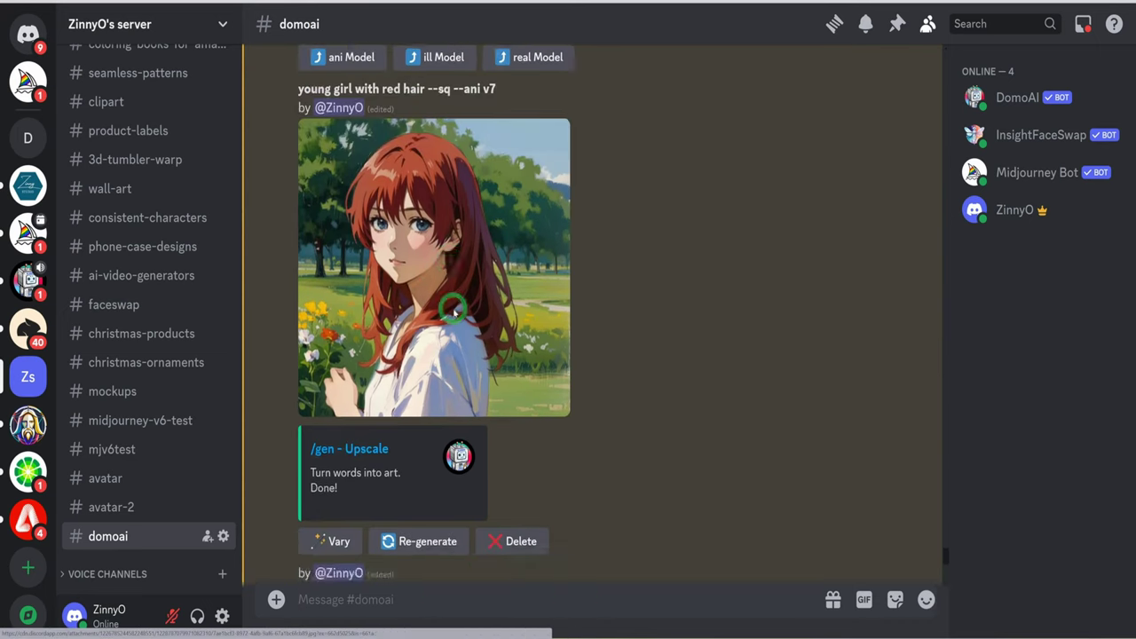
scroll(453, 297, down, 10)
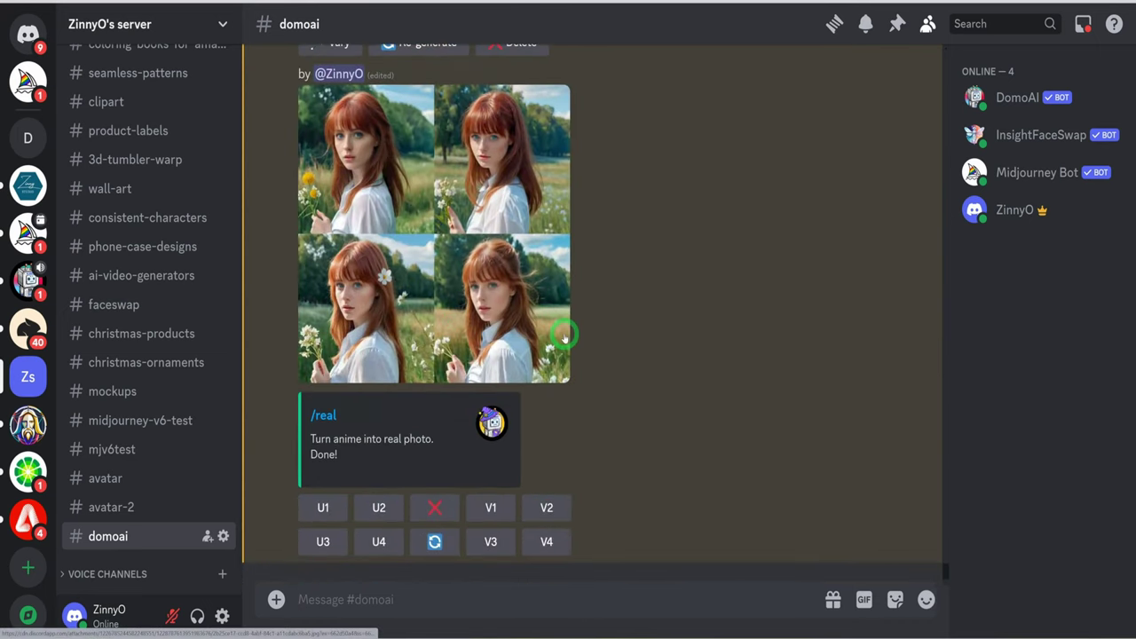
scroll(564, 335, up, 6)
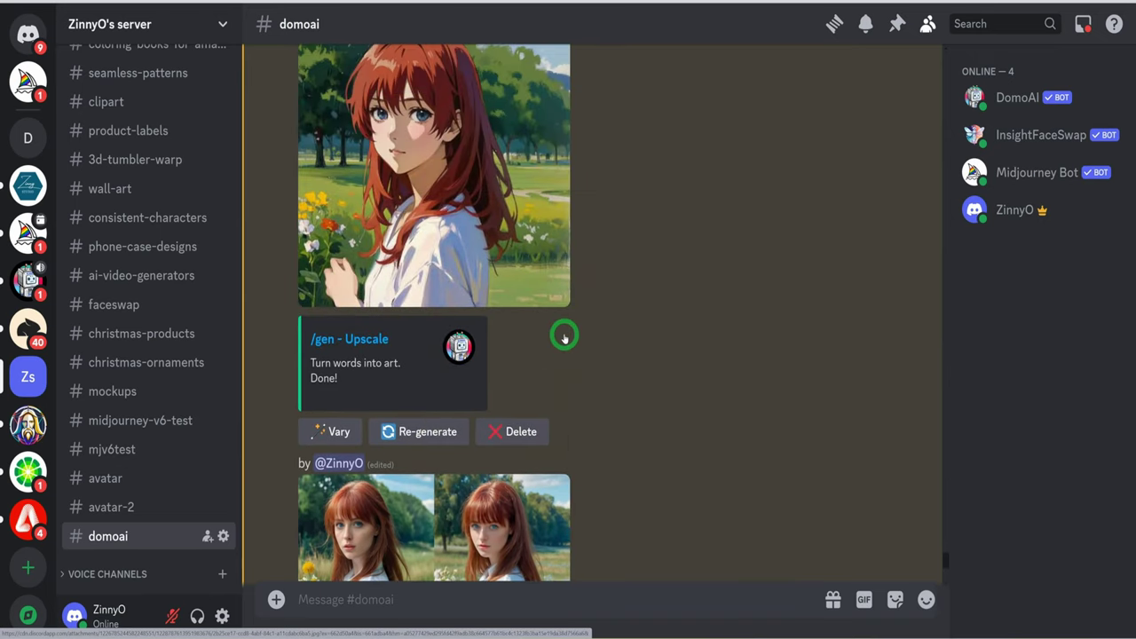
scroll(565, 335, down, 6)
click(524, 330)
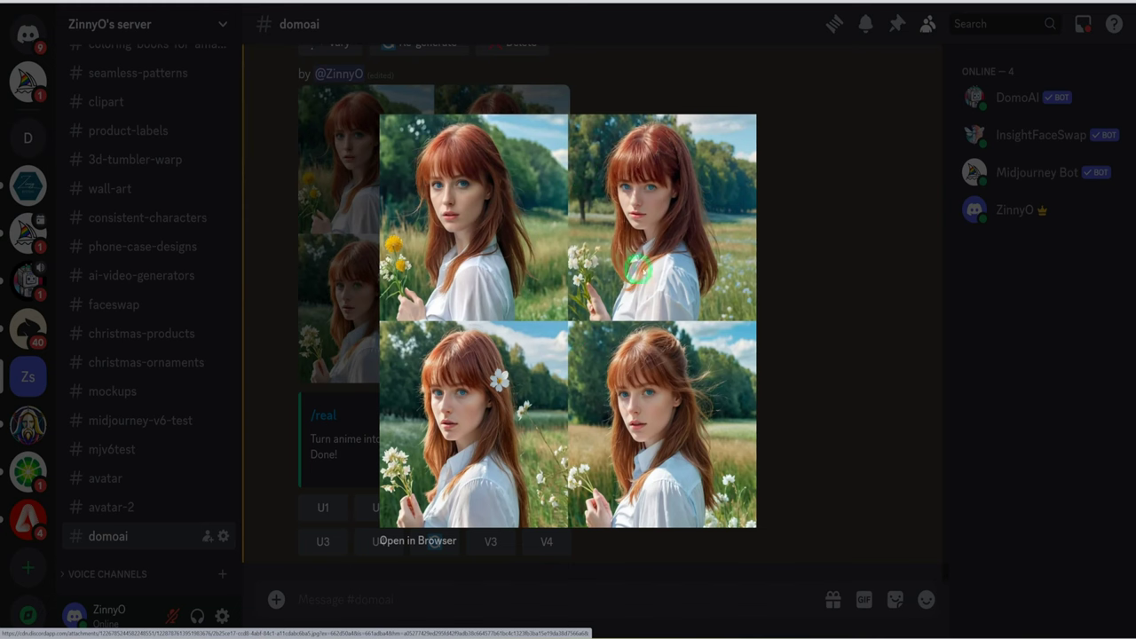
click(798, 291)
scroll(674, 382, up, 3)
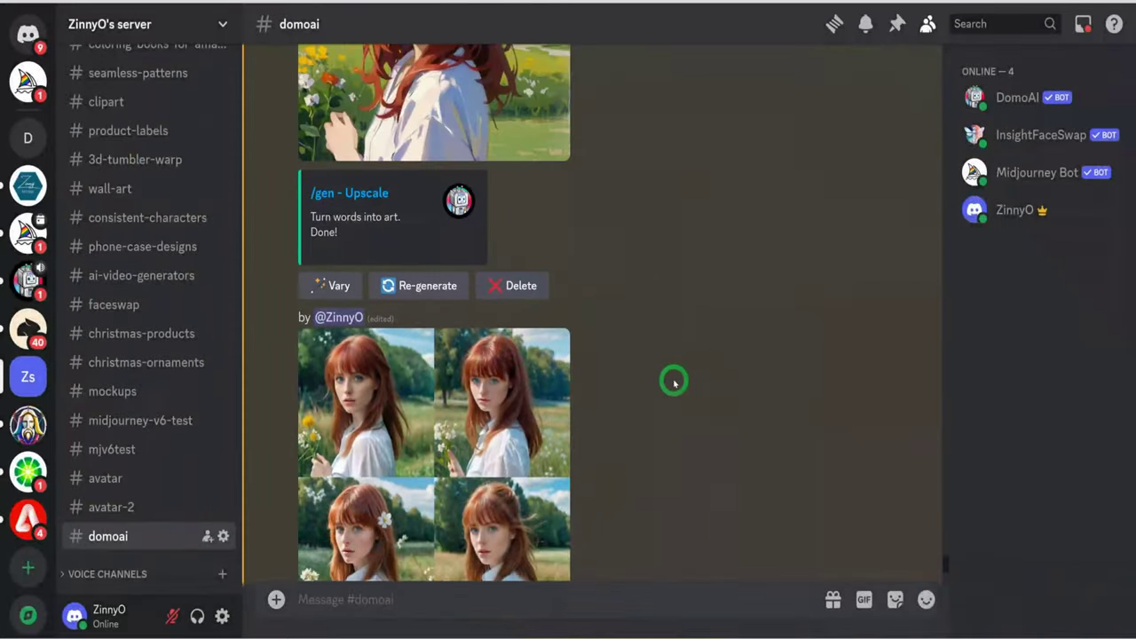
scroll(674, 380, up, 3)
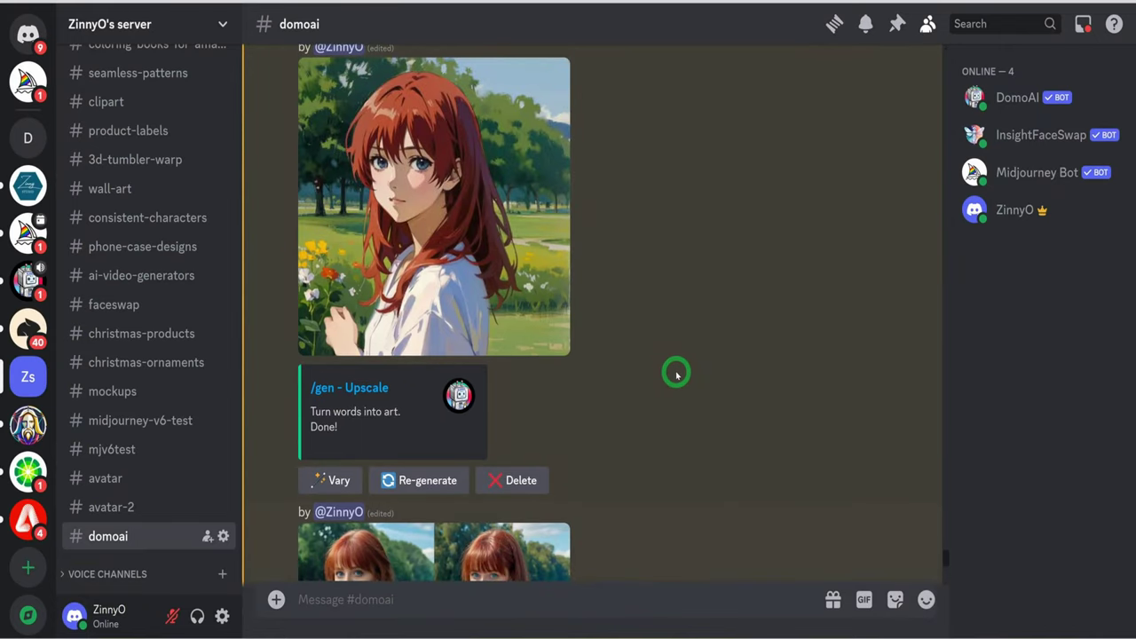
scroll(675, 375, down, 6)
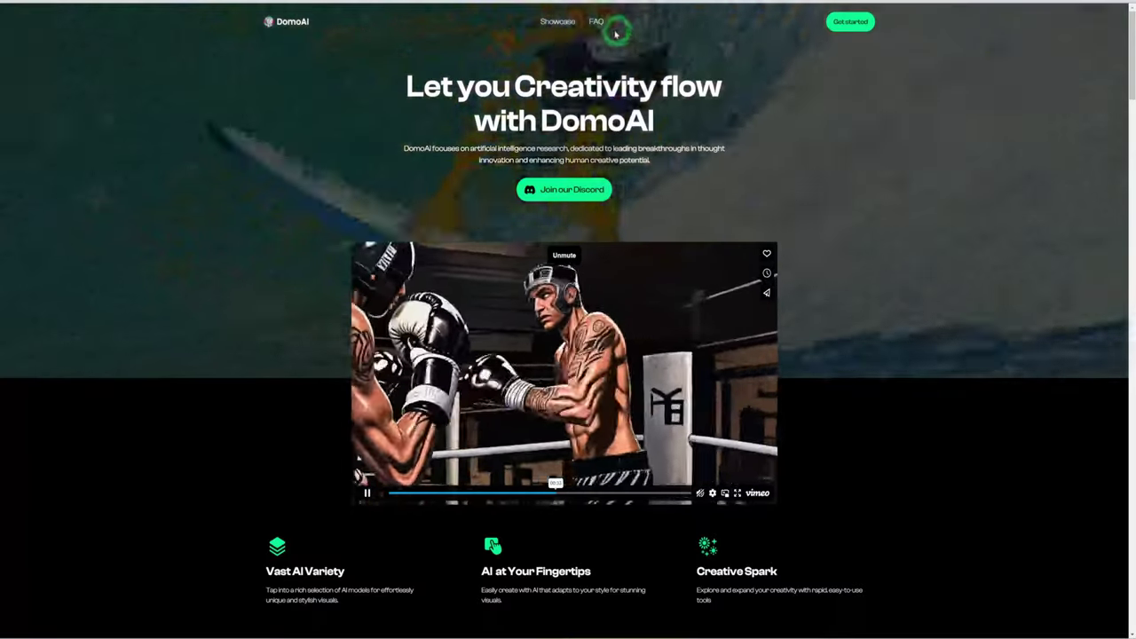
Step: Expand the FAQ answers for 'When Does My Subscription Renew?' and 'What Subscription Plans Are Available?'
scroll(869, 226, down, 5)
scroll(852, 218, down, 15)
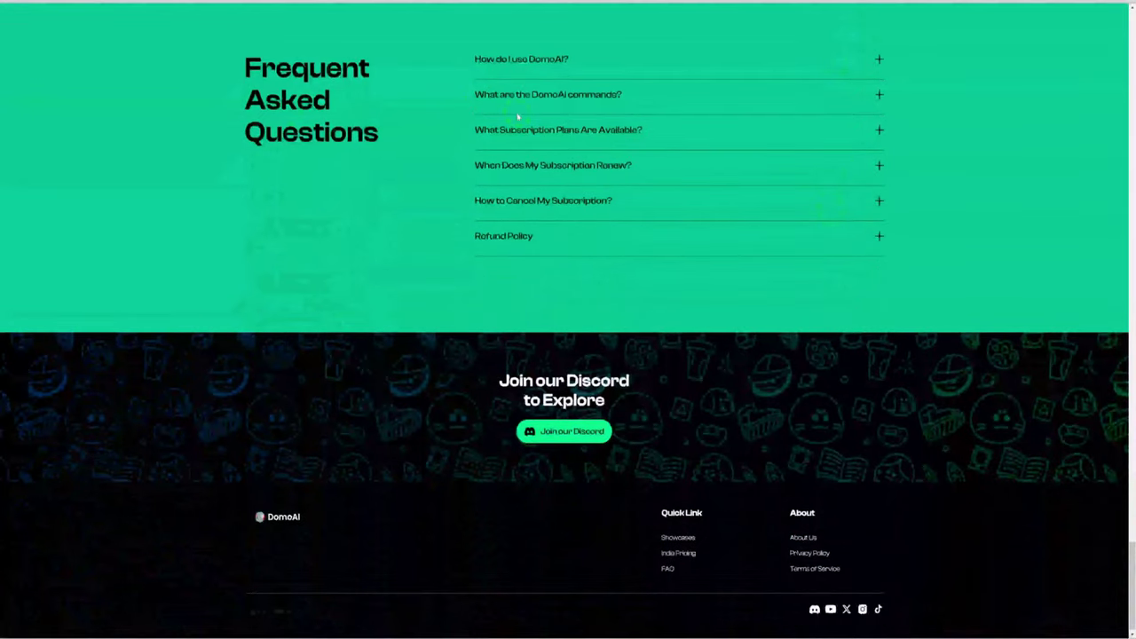
click(555, 166)
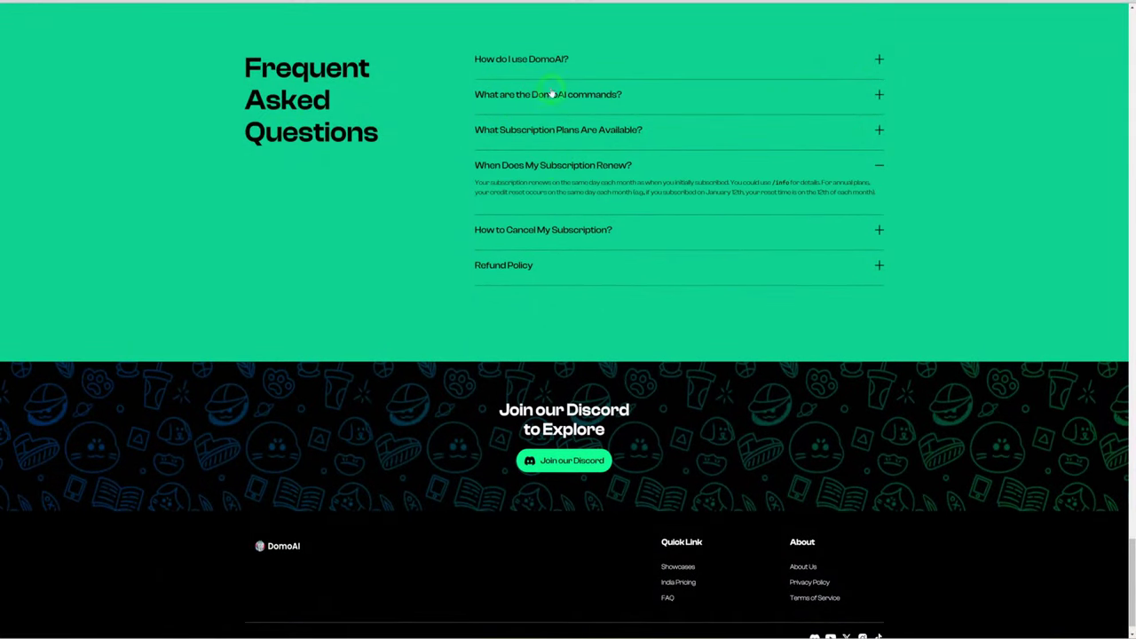
click(599, 130)
scroll(755, 244, down, 2)
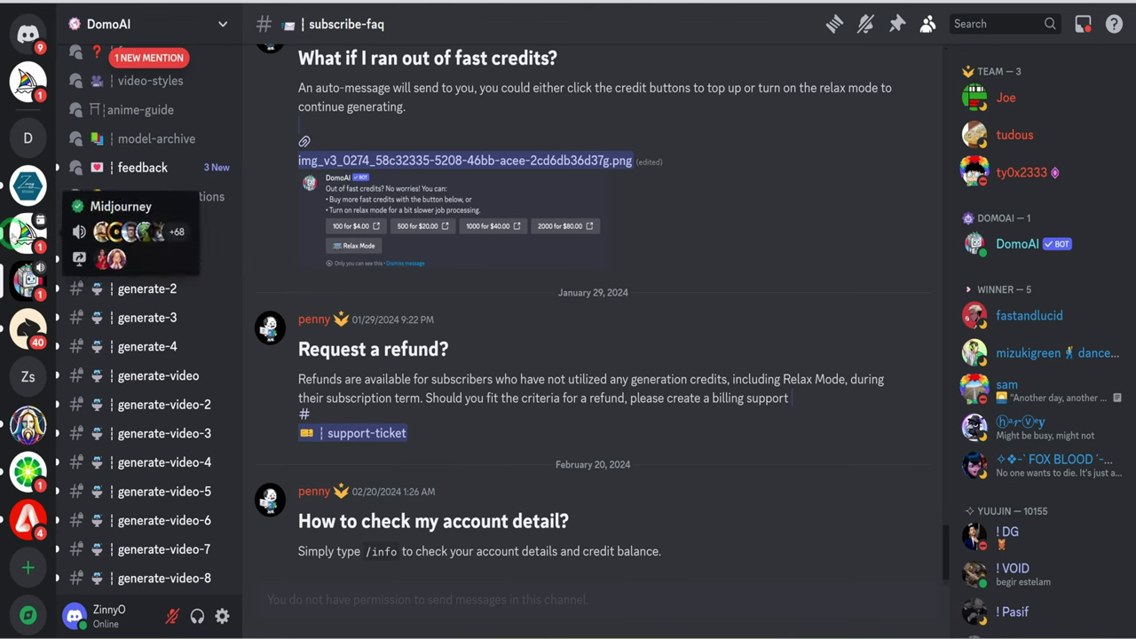
Step: Return to the #domoai channel in Discord and scroll up to the upscaled red-haired girl
click(28, 376)
scroll(635, 475, up, 10)
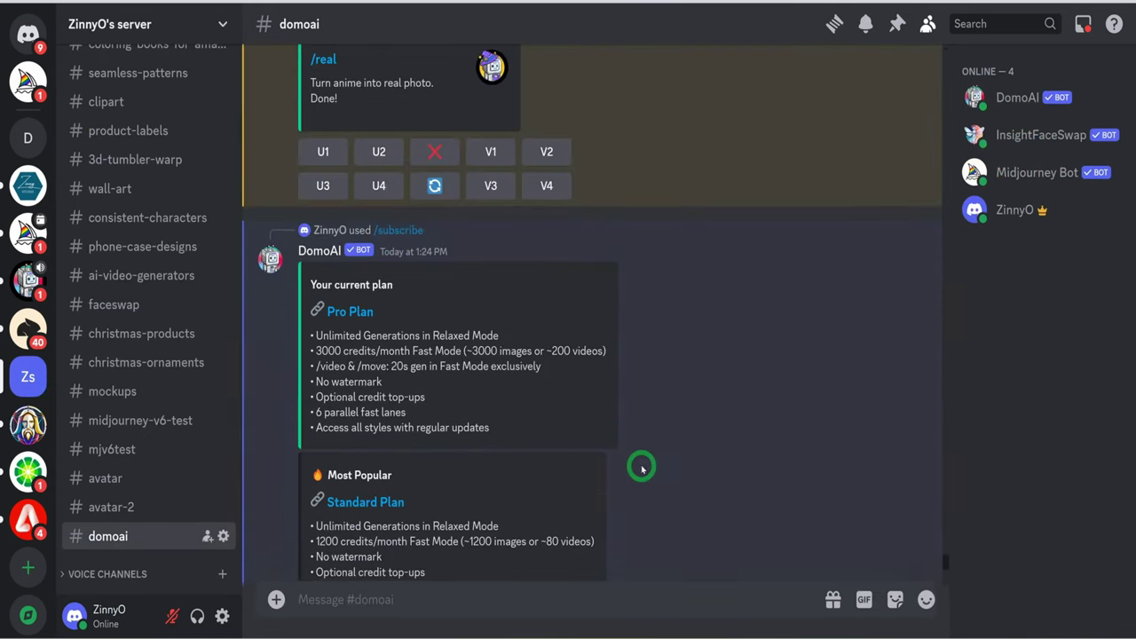
scroll(650, 458, up, 4)
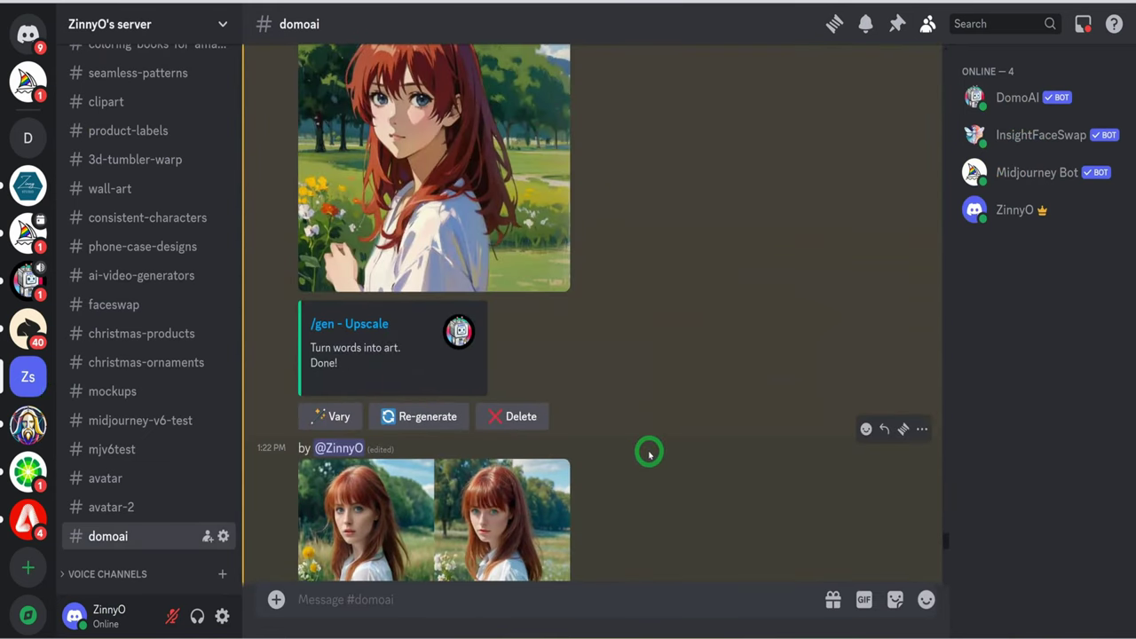